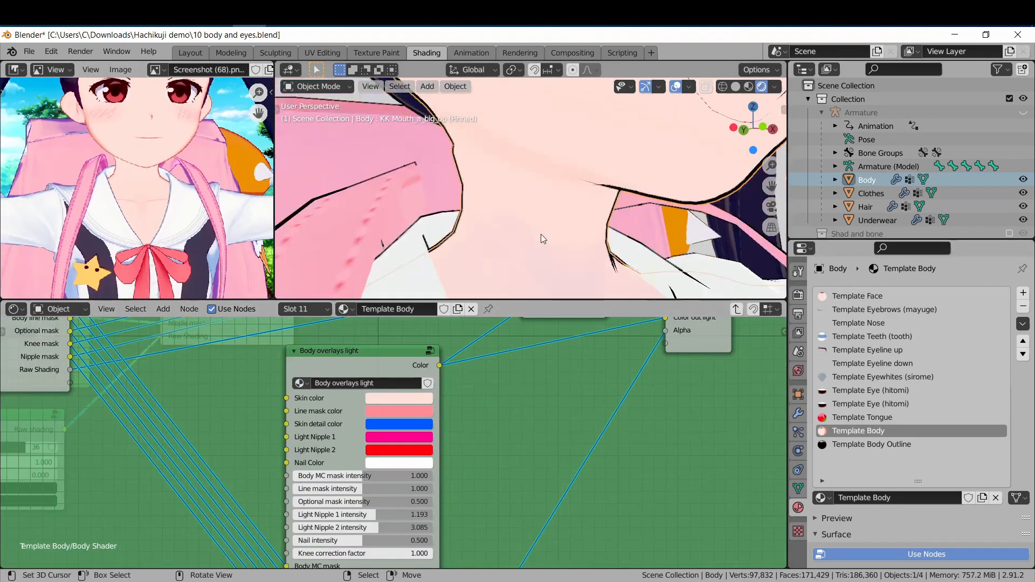
Set the Line mask color in the Body overlays light group to bright green.
{"action": "scroll", "coordinate": [541, 234], "scroll_direction": "down", "scroll_amount": 4}
{"action": "middle_click_drag", "start_coordinate": [541, 234], "coordinate": [536, 217], "text": "shift"}
{"action": "scroll", "coordinate": [536, 238], "scroll_direction": "up", "scroll_amount": 3}
{"action": "scroll", "coordinate": [536, 218], "scroll_direction": "up", "scroll_amount": 3}
{"action": "scroll", "coordinate": [536, 218], "scroll_direction": "down", "scroll_amount": 3}
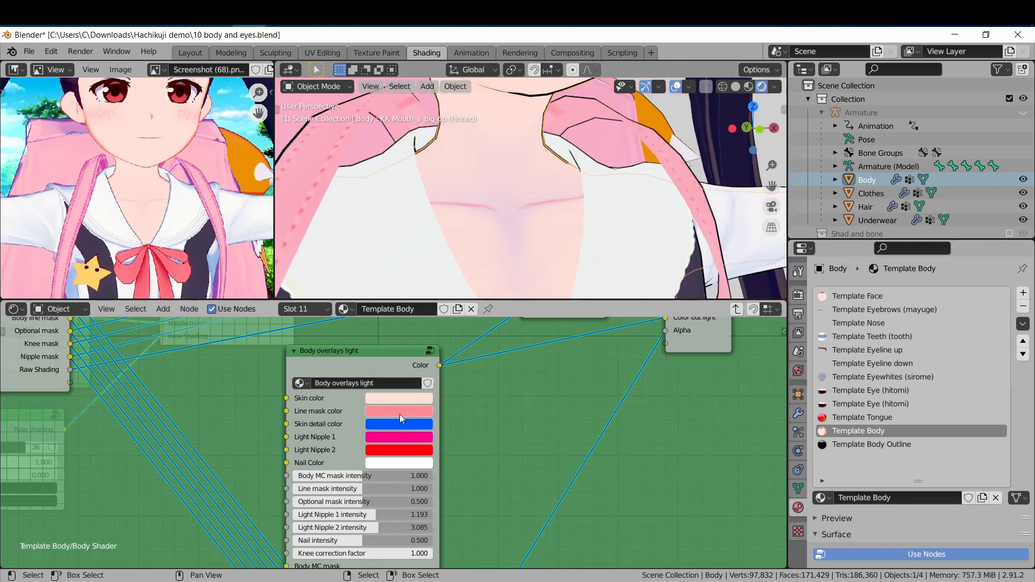
{"action": "left_click", "coordinate": [399, 415]}
{"action": "left_click_drag", "start_coordinate": [412, 293], "coordinate": [387, 251]}
Examine how the line mask color shows on the character's arm and knees.
{"action": "scroll", "coordinate": [512, 186], "scroll_direction": "down", "scroll_amount": 3}
{"action": "middle_click_drag", "start_coordinate": [512, 186], "coordinate": [403, 176]}
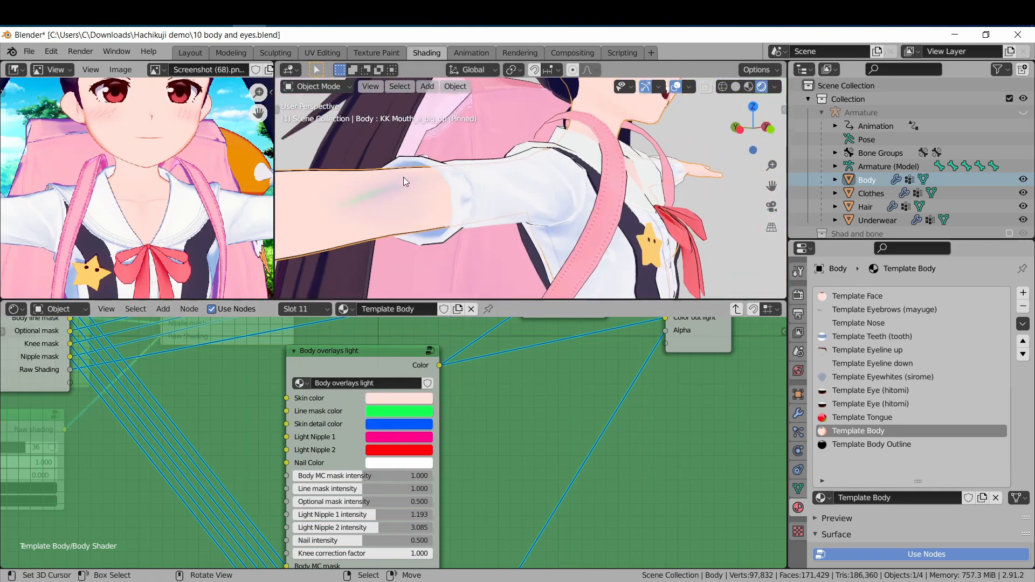
{"action": "scroll", "coordinate": [403, 177], "scroll_direction": "up", "scroll_amount": 2}
{"action": "scroll", "coordinate": [551, 236], "scroll_direction": "down", "scroll_amount": 2}
{"action": "middle_click_drag", "start_coordinate": [551, 236], "coordinate": [480, 154], "text": "shift"}
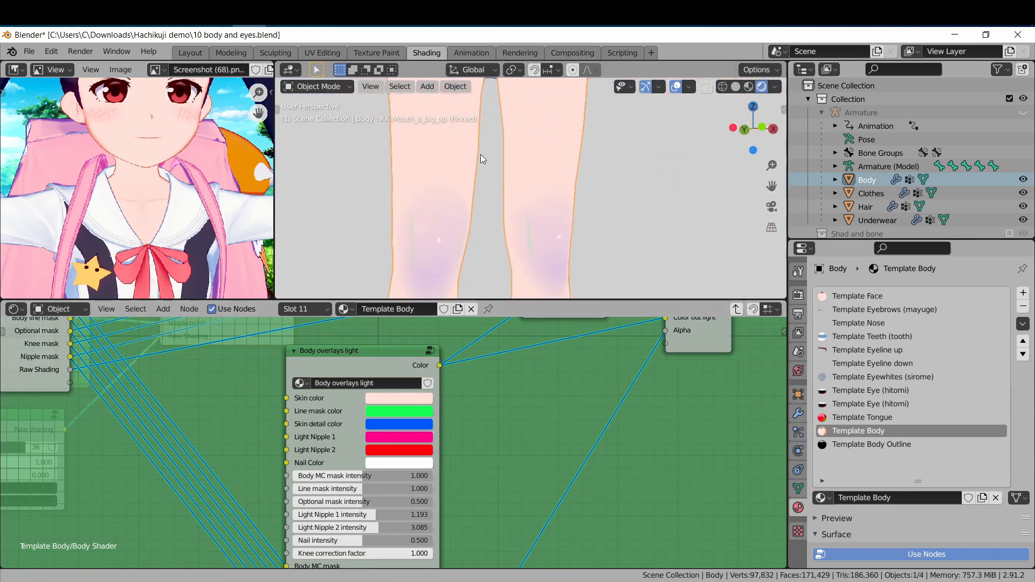
{"action": "scroll", "coordinate": [480, 184], "scroll_direction": "up", "scroll_amount": 2}
{"action": "middle_click_drag", "start_coordinate": [479, 198], "coordinate": [510, 232], "text": "shift"}
Open the body overlay's Skin detail color and try different Optional mask intensity values.
{"action": "left_click", "coordinate": [418, 423]}
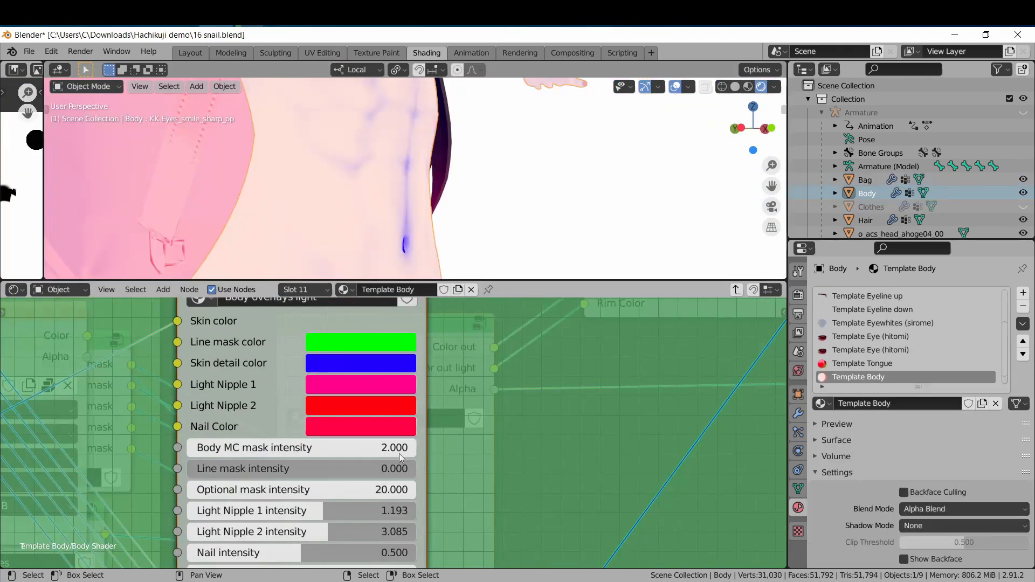
{"action": "left_click_drag", "start_coordinate": [412, 490], "coordinate": [343, 489]}
{"action": "mouse_move", "coordinate": [415, 489]}
{"action": "left_mouse_down"}
{"action": "mouse_move", "coordinate": [232, 490]}
{"action": "mouse_move", "coordinate": [408, 490]}
{"action": "left_mouse_up"}
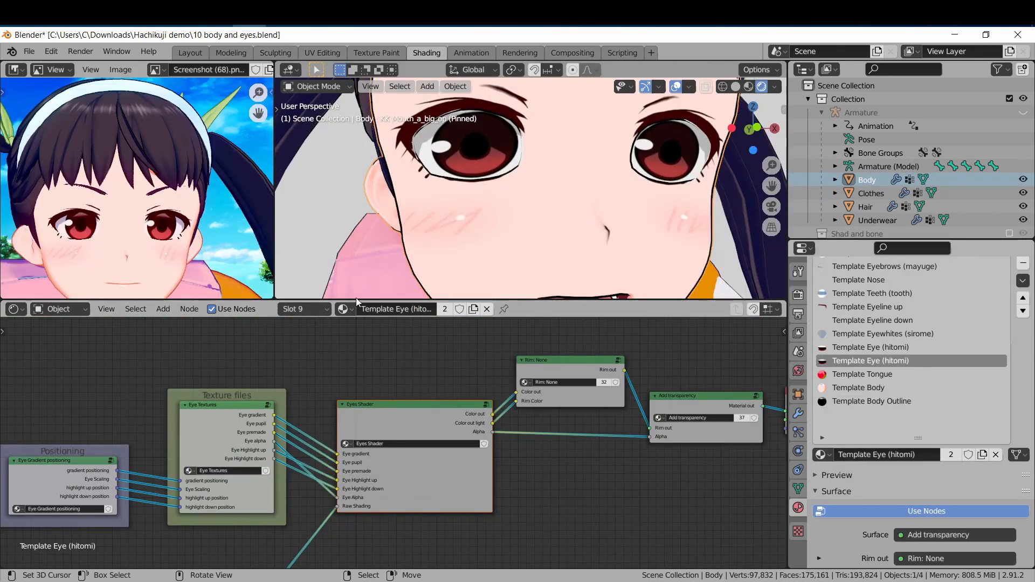
Open the Eye Gradient positioning group and reset the iris mapping's location and scale to their defaults.
{"action": "middle_click_drag", "start_coordinate": [265, 437], "coordinate": [463, 421]}
{"action": "scroll", "coordinate": [367, 439], "scroll_direction": "up", "scroll_amount": 7}
{"action": "middle_click_drag", "start_coordinate": [317, 446], "coordinate": [407, 402]}
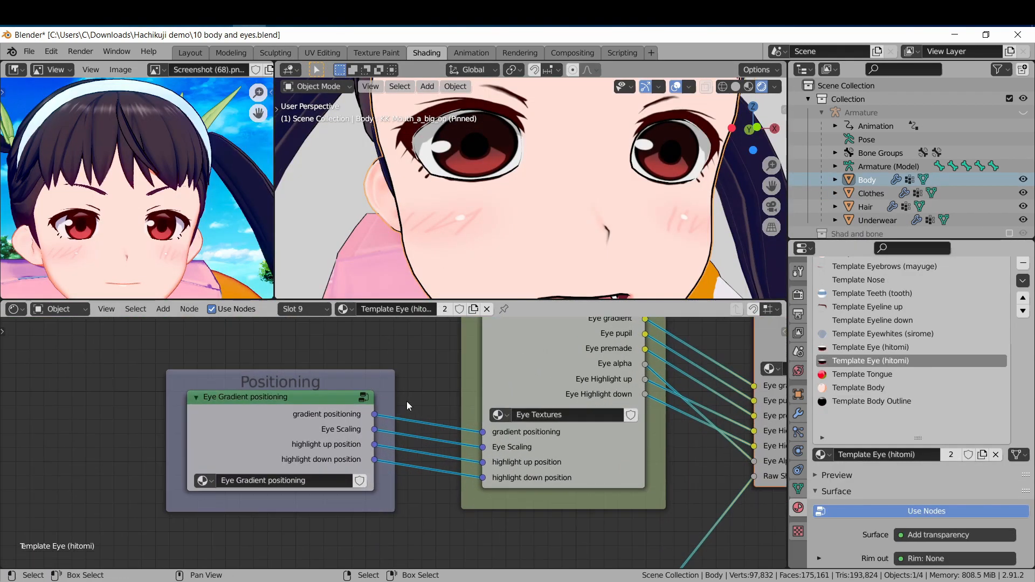
{"action": "left_click", "coordinate": [363, 399]}
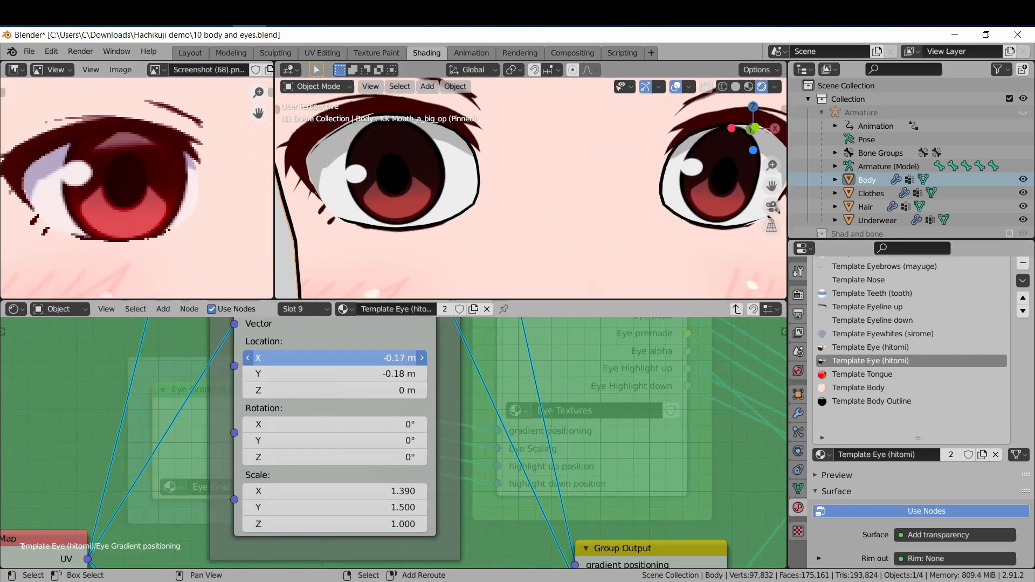
{"action": "left_click_drag", "start_coordinate": [335, 358], "coordinate": [312, 358]}
{"action": "key", "text": "BackSpace"}
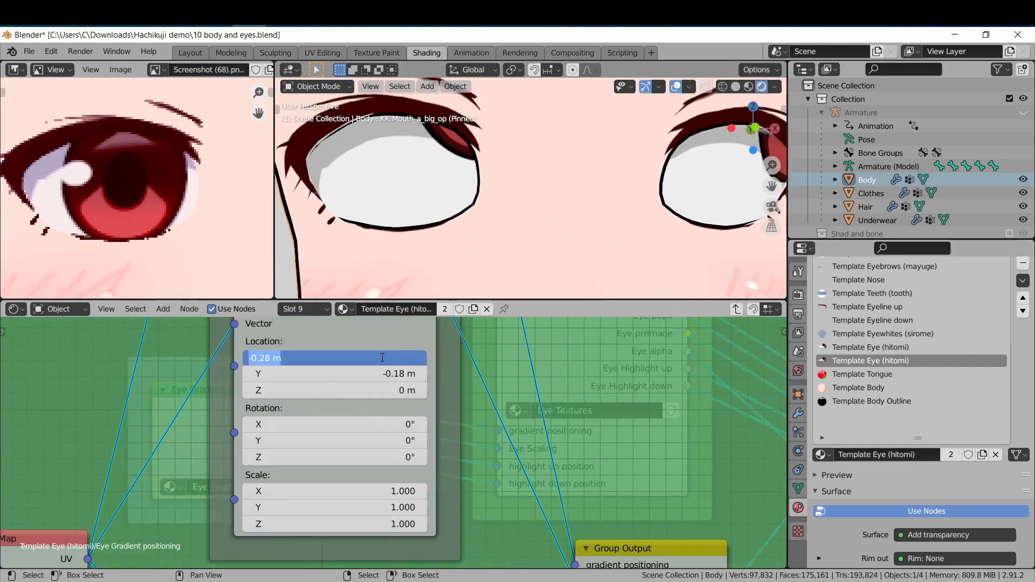
{"action": "key", "text": "BackSpace"}
Fit the iris mapping to the reference eye with scale X 1.170, Y 1.120 and location X -0.11 m, fine-tuning location Y.
{"action": "left_click_drag", "start_coordinate": [334, 492], "coordinate": [345, 491]}
{"action": "left_click_drag", "start_coordinate": [334, 508], "coordinate": [348, 508]}
{"action": "mouse_move", "coordinate": [334, 358]}
{"action": "left_mouse_down"}
{"action": "mouse_move", "coordinate": [318, 358]}
{"action": "mouse_move", "coordinate": [323, 373]}
{"action": "left_mouse_up"}
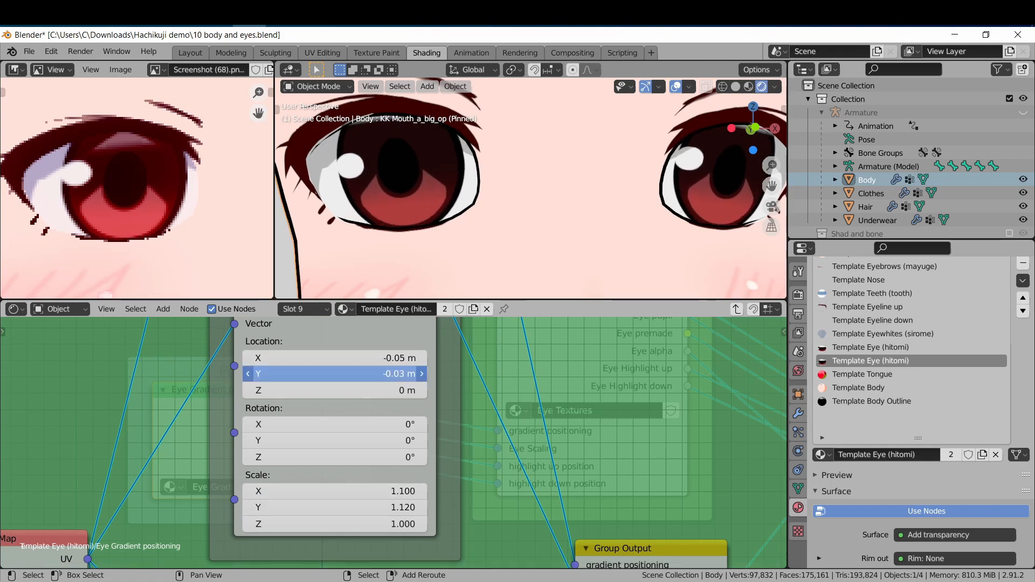
{"action": "left_click_drag", "start_coordinate": [335, 491], "coordinate": [381, 497]}
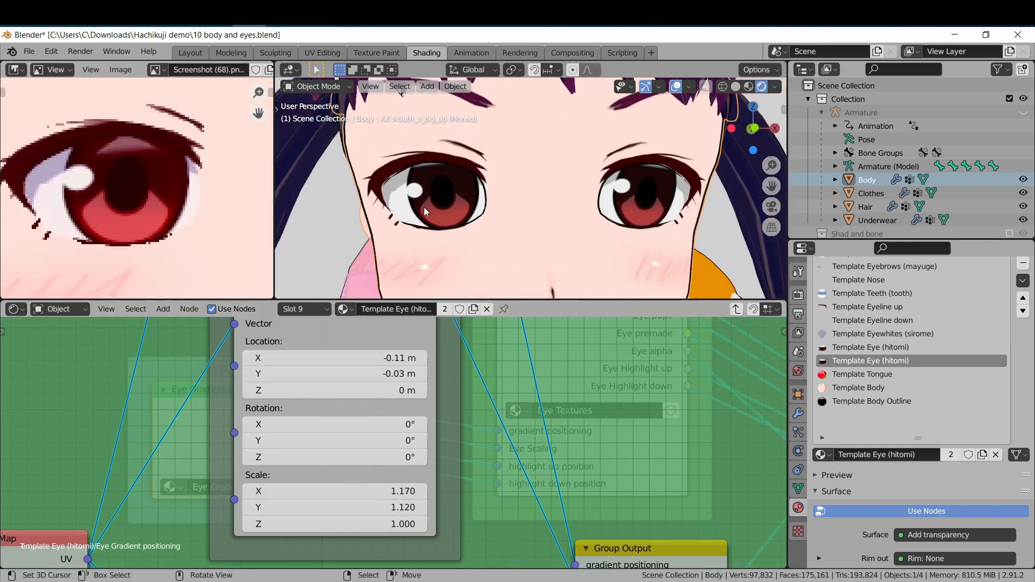
{"action": "scroll", "coordinate": [424, 207], "scroll_direction": "up", "scroll_amount": 2}
{"action": "left_click_drag", "start_coordinate": [345, 373], "coordinate": [337, 374]}
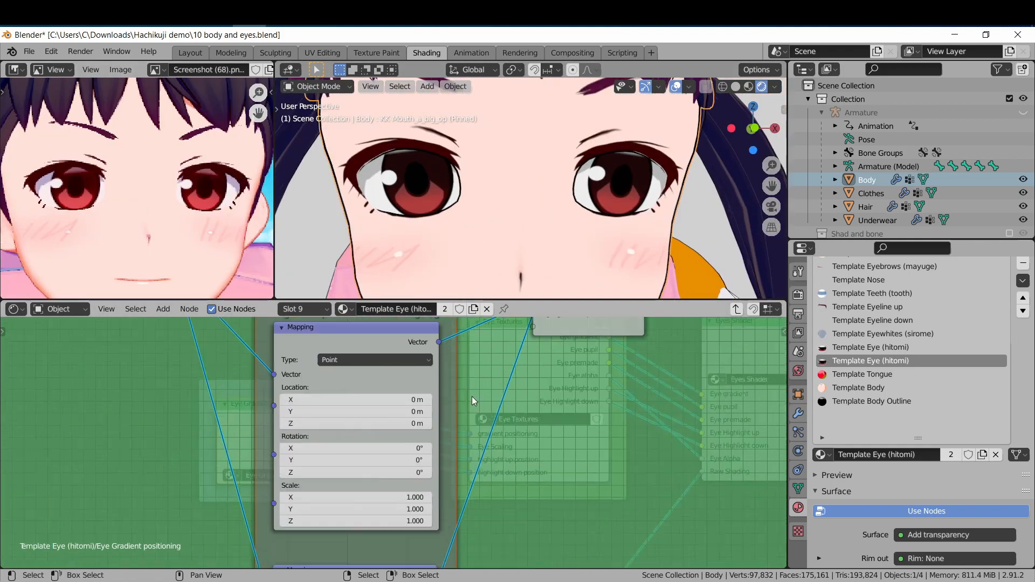
Fit the upper eye highlight mapping with scale X 1.850 and Y 1.380, shifting its location to the top of the iris.
{"action": "left_click_drag", "start_coordinate": [351, 390], "coordinate": [361, 389]}
{"action": "scroll", "coordinate": [123, 176], "scroll_direction": "up", "scroll_amount": 5}
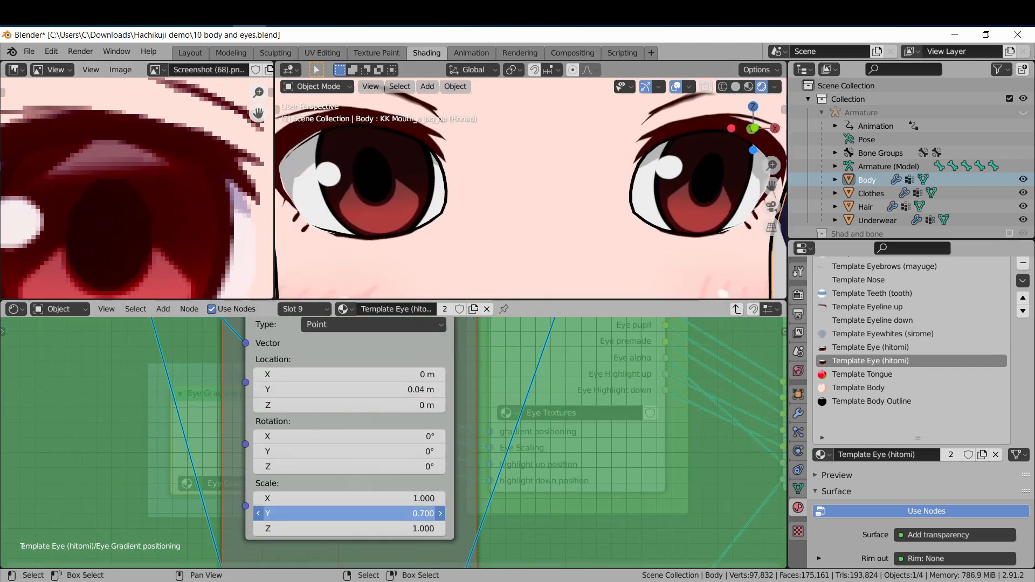
{"action": "left_click_drag", "start_coordinate": [351, 498], "coordinate": [400, 498]}
{"action": "left_click_drag", "start_coordinate": [351, 374], "coordinate": [324, 375]}
{"action": "left_click_drag", "start_coordinate": [350, 514], "coordinate": [334, 498]}
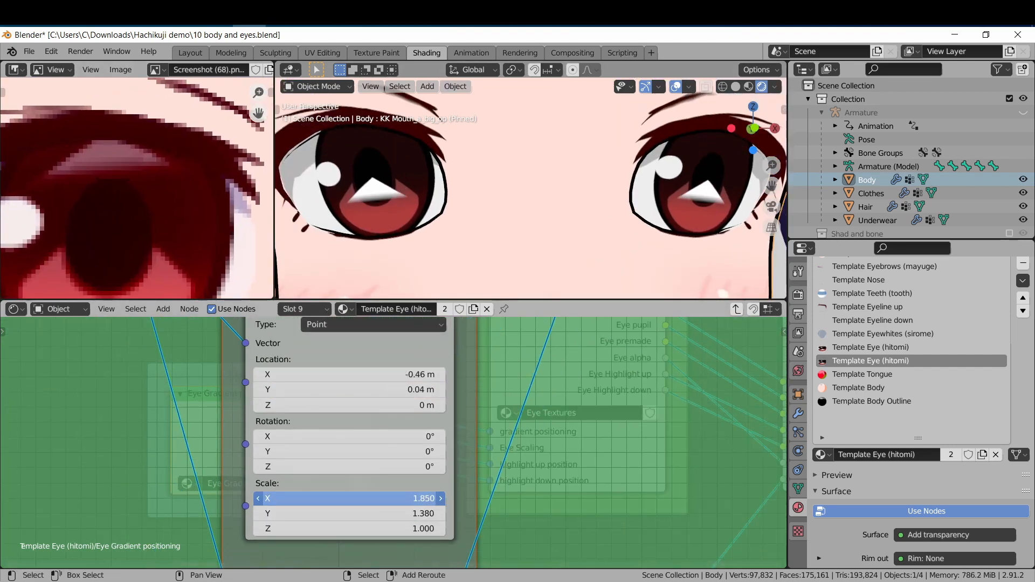
{"action": "left_click_drag", "start_coordinate": [351, 374], "coordinate": [323, 389]}
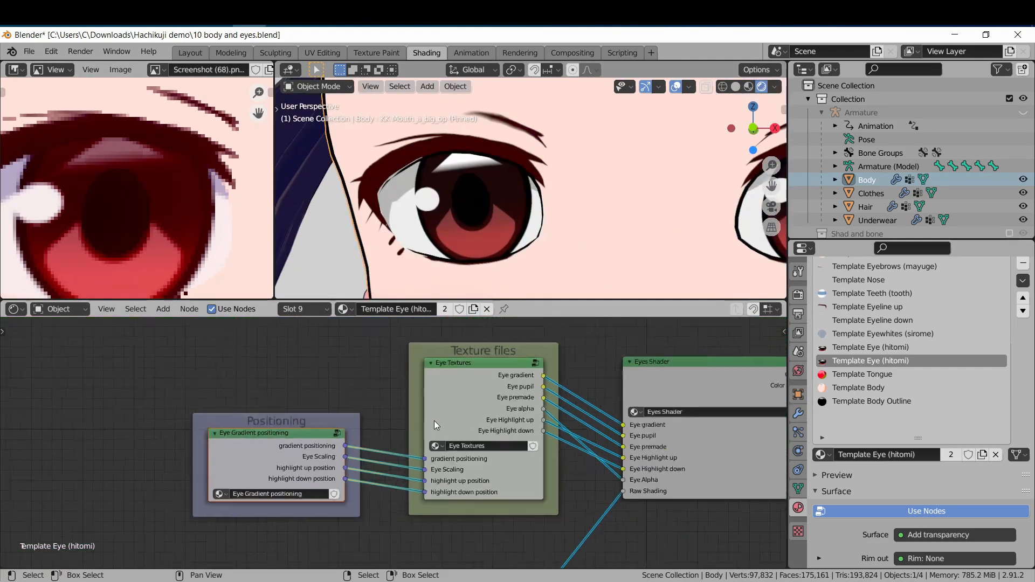
Open the Eyes Shader group and sample the light Eye highlight color from the iris highlight in the reference screenshot.
{"action": "scroll", "coordinate": [377, 427], "scroll_direction": "up", "scroll_amount": 3}
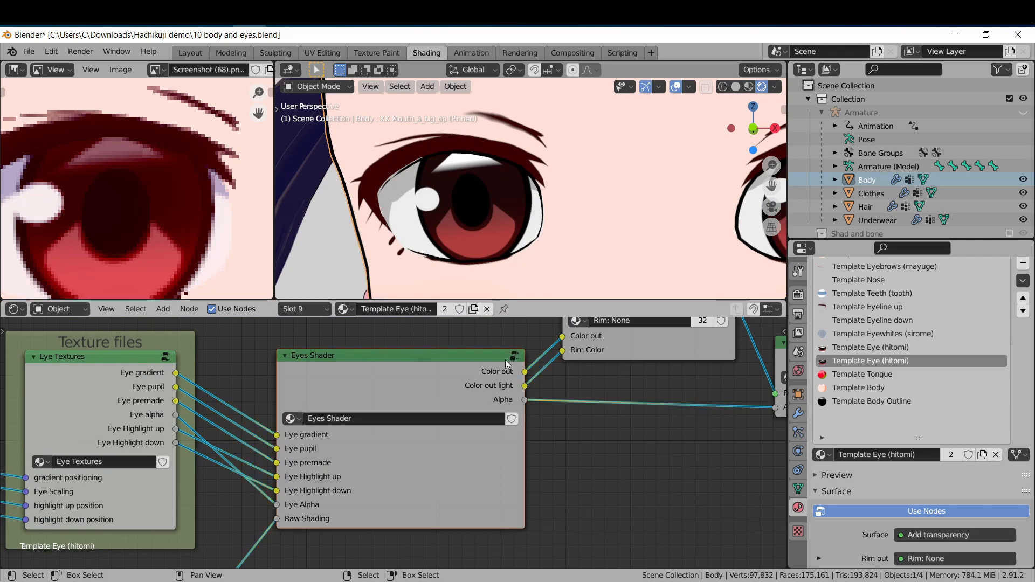
{"action": "left_click", "coordinate": [515, 357]}
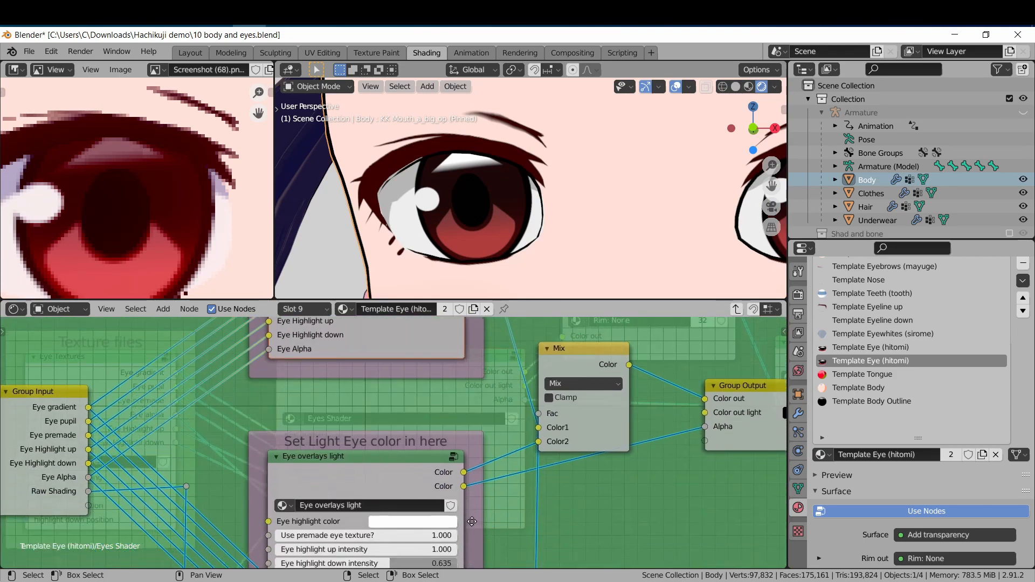
{"action": "scroll", "coordinate": [479, 411], "scroll_direction": "up", "scroll_amount": 3}
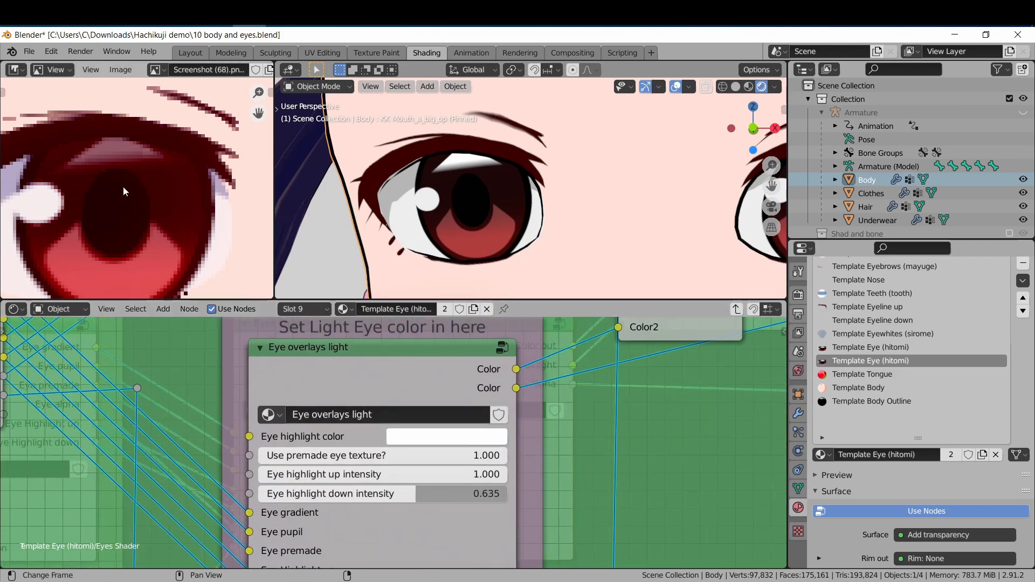
{"action": "left_click", "coordinate": [458, 440]}
{"action": "left_click", "coordinate": [534, 361]}
{"action": "left_click", "coordinate": [131, 145]}
Brighten the Eye highlight color to light pink and lower the Eye highlight up intensity to 0.105.
{"action": "scroll", "coordinate": [438, 180], "scroll_direction": "up", "scroll_amount": 4}
{"action": "middle_click_drag", "start_coordinate": [438, 180], "coordinate": [465, 181], "text": "shift"}
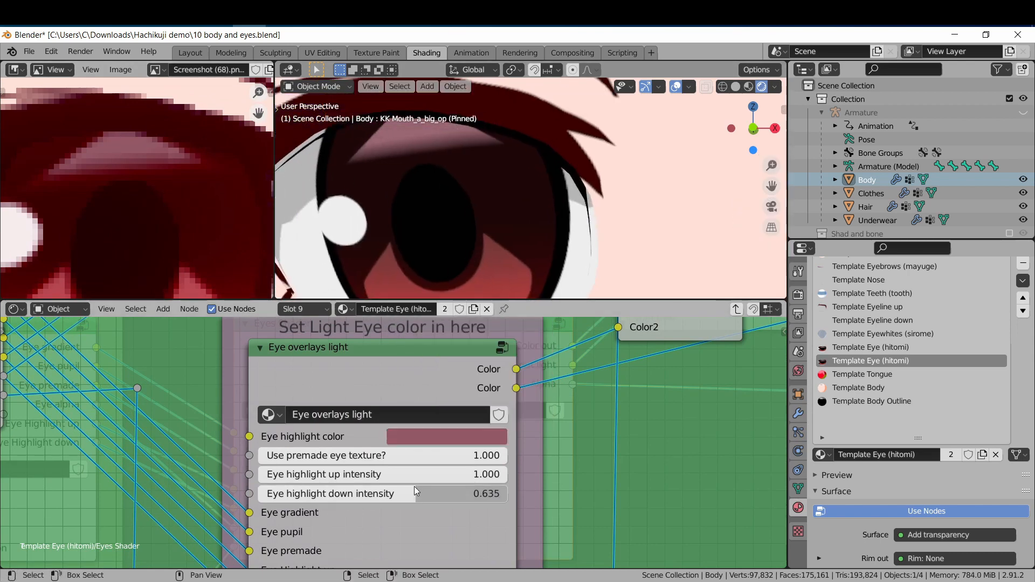
{"action": "left_click_drag", "start_coordinate": [423, 476], "coordinate": [289, 475]}
{"action": "left_click", "coordinate": [437, 437]}
{"action": "left_click_drag", "start_coordinate": [464, 392], "coordinate": [522, 392]}
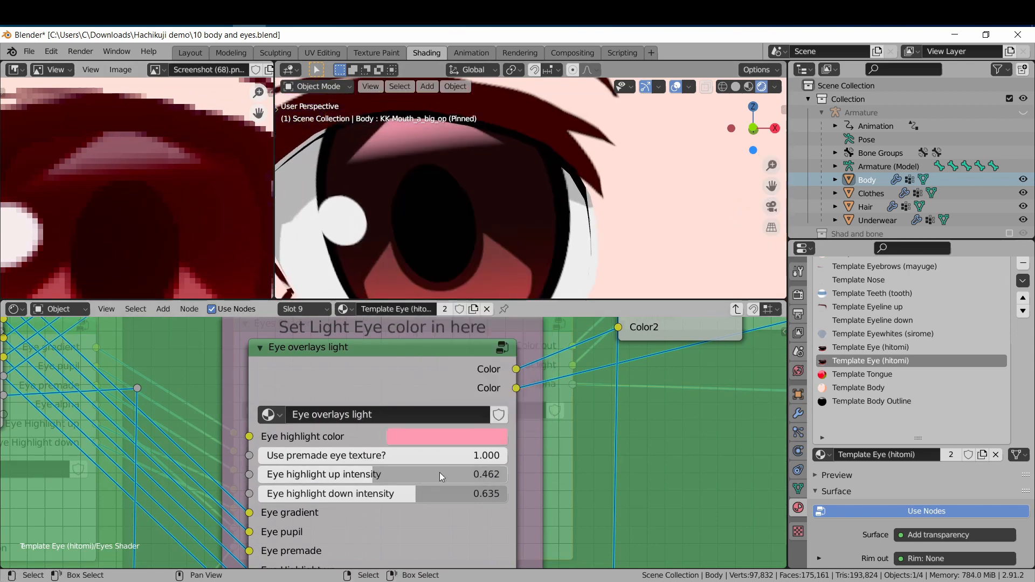
{"action": "left_click_drag", "start_coordinate": [441, 476], "coordinate": [349, 476]}
{"action": "left_click_drag", "start_coordinate": [278, 475], "coordinate": [283, 476]}
Set "Use premade eye texture?" to 0.000 in the Eye overlays light group.
{"action": "scroll", "coordinate": [334, 248], "scroll_direction": "down", "scroll_amount": 4}
{"action": "scroll", "coordinate": [166, 208], "scroll_direction": "down", "scroll_amount": 1}
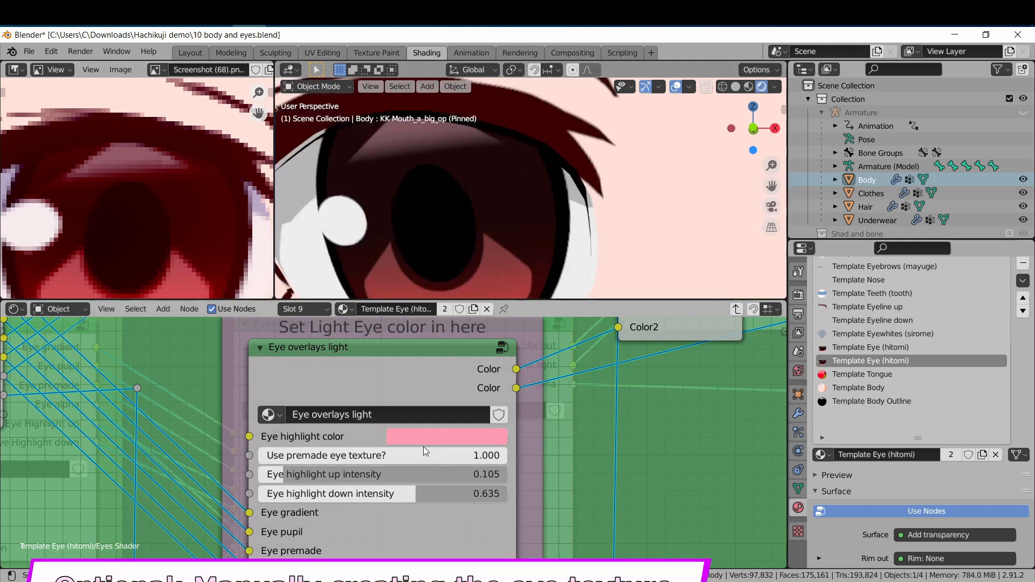
{"action": "scroll", "coordinate": [144, 190], "scroll_direction": "down", "scroll_amount": 3}
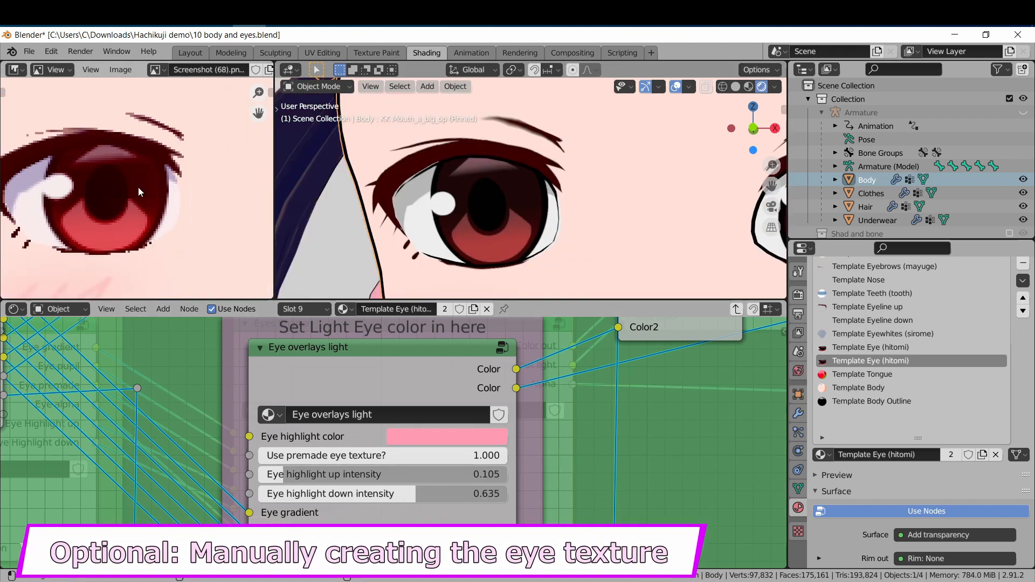
{"action": "scroll", "coordinate": [568, 377], "scroll_direction": "down", "scroll_amount": 2}
{"action": "middle_click_drag", "start_coordinate": [601, 367], "coordinate": [568, 413]}
{"action": "middle_click_drag", "start_coordinate": [511, 476], "coordinate": [534, 394]}
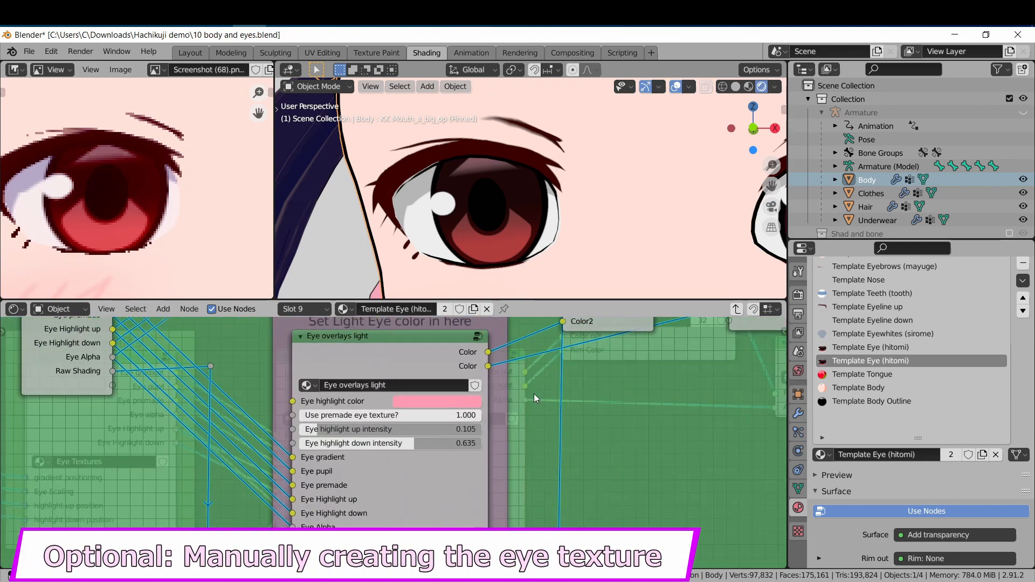
{"action": "scroll", "coordinate": [536, 402], "scroll_direction": "down", "scroll_amount": 1}
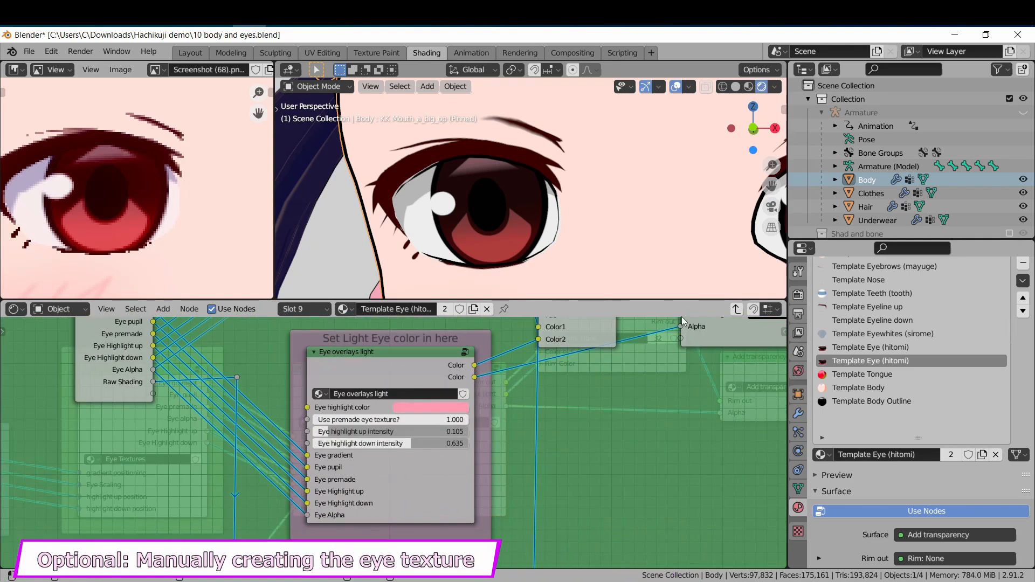
{"action": "scroll", "coordinate": [507, 438], "scroll_direction": "up", "scroll_amount": 2}
{"action": "left_click_drag", "start_coordinate": [475, 425], "coordinate": [265, 428]}
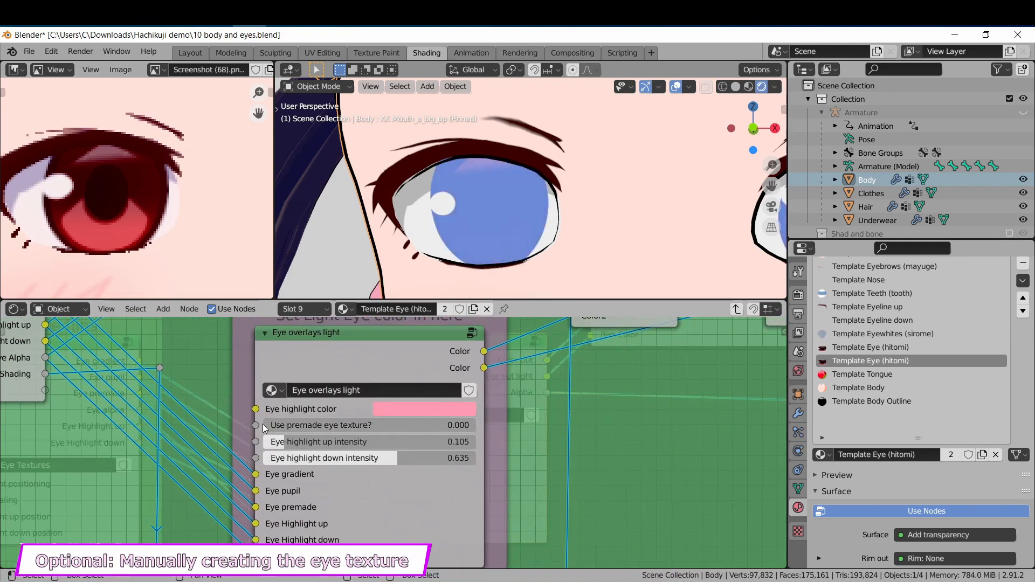
Leave the Eyes Shader group and open the Eye Textures group at its eye gradient texture node.
{"action": "left_click", "coordinate": [735, 309]}
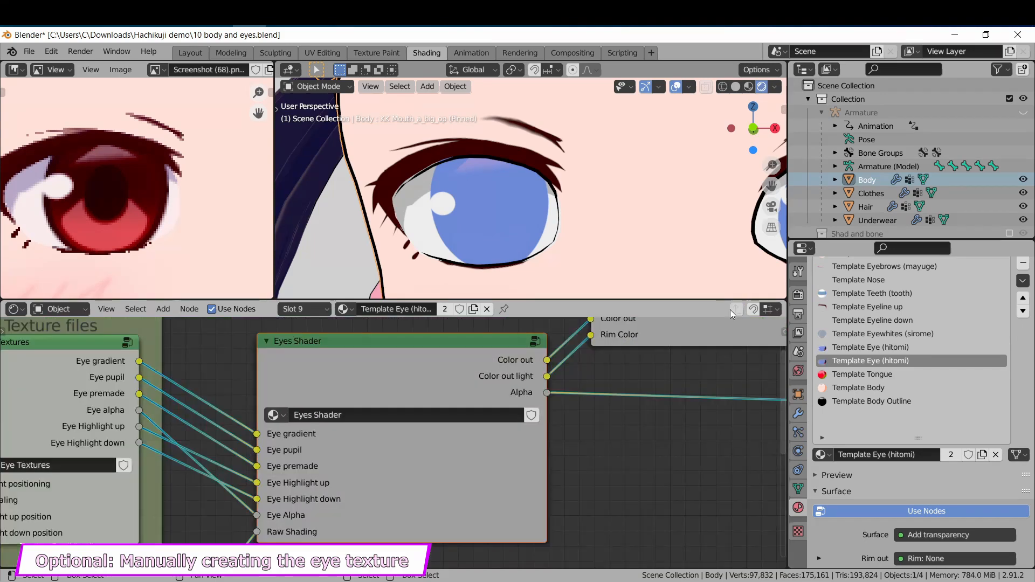
{"action": "scroll", "coordinate": [600, 375], "scroll_direction": "down", "scroll_amount": 3}
{"action": "middle_click_drag", "start_coordinate": [215, 407], "coordinate": [404, 405]}
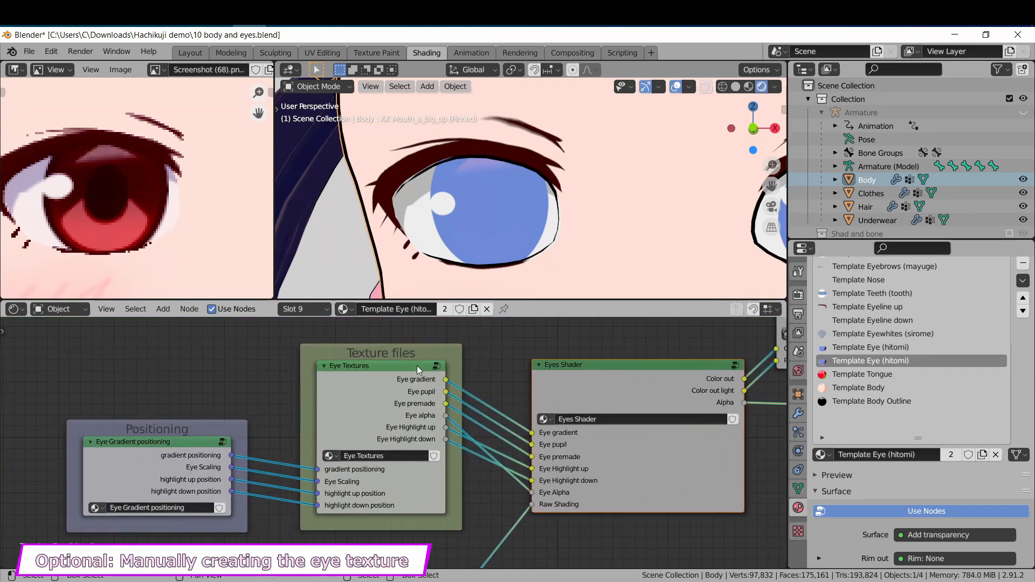
{"action": "key", "text": "Tab"}
{"action": "middle_click_drag", "start_coordinate": [486, 402], "coordinate": [510, 456]}
{"action": "scroll", "coordinate": [513, 445], "scroll_direction": "down", "scroll_amount": 1}
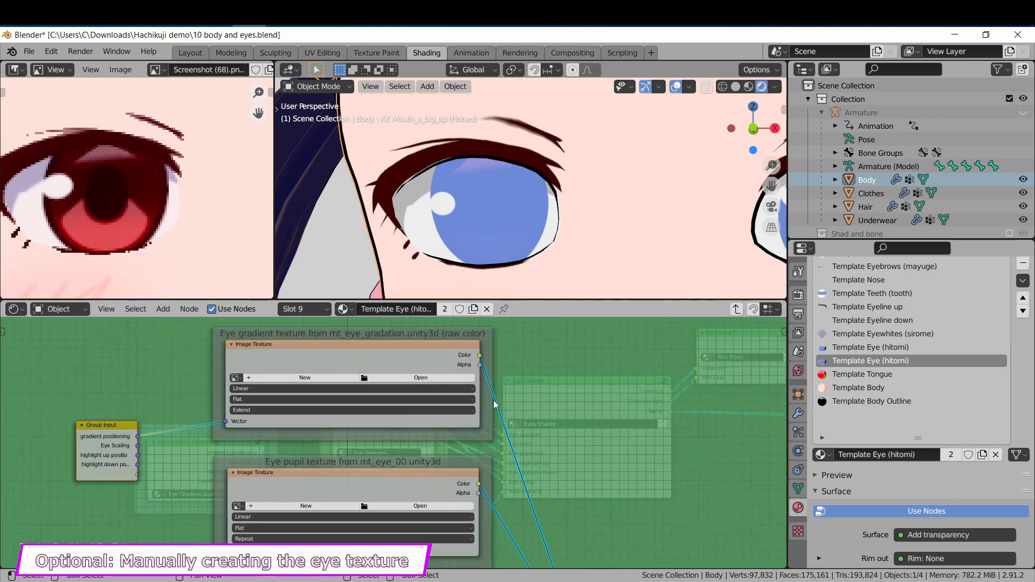
{"action": "mouse_move", "coordinate": [491, 390]}
{"action": "middle_mouse_down"}
{"action": "mouse_move", "coordinate": [502, 406]}
{"action": "mouse_move", "coordinate": [505, 392]}
{"action": "middle_mouse_up"}
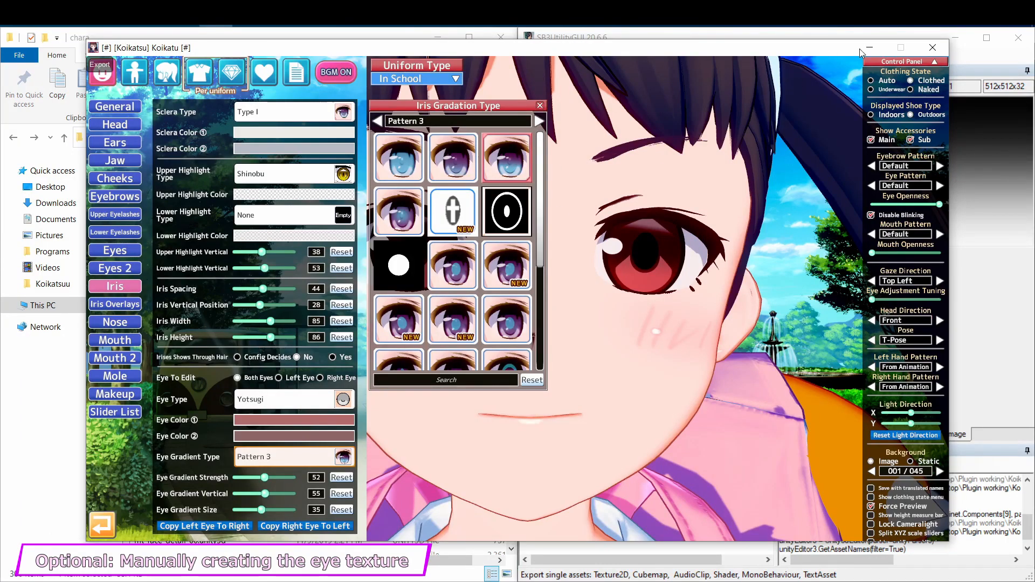
Minimize Koikatu, switch to SB3UtilityGUI and export the cw_t_hitomigrad_002 texture from mt_eye_gradation_00.unity3d.
{"action": "left_click", "coordinate": [869, 48]}
{"action": "left_click", "coordinate": [573, 297]}
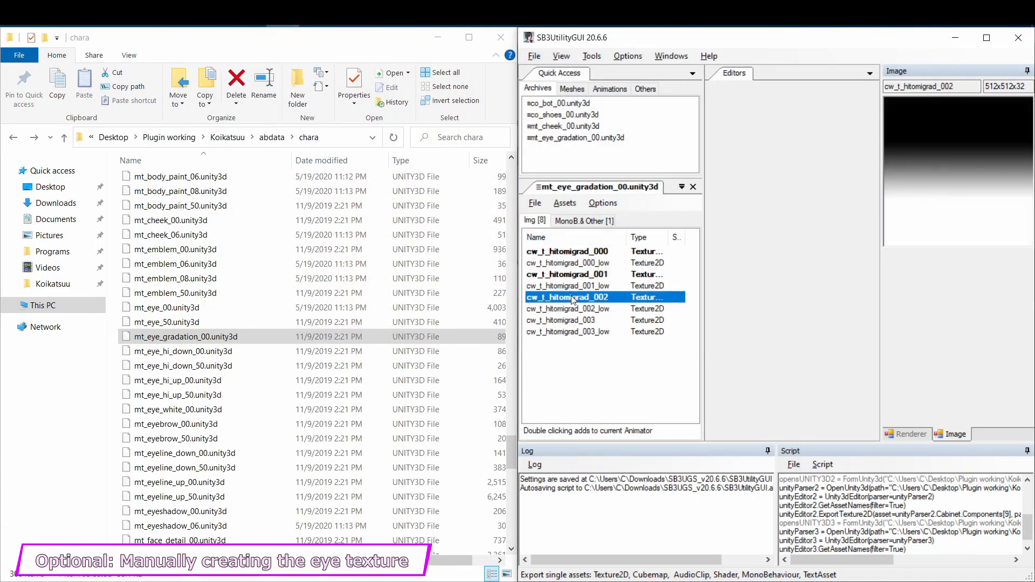
{"action": "left_click", "coordinate": [564, 202]}
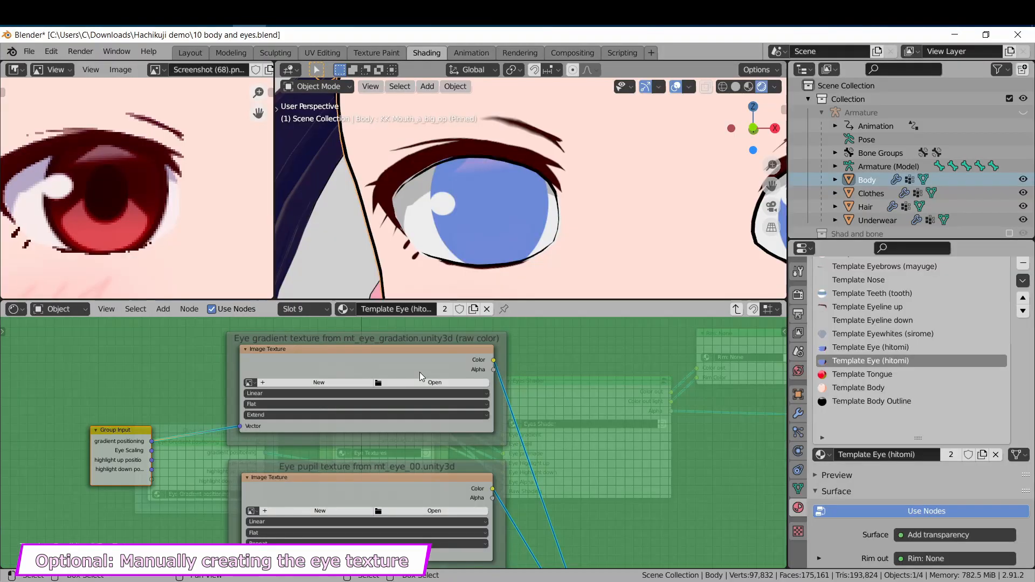
In Blender, load cw_t_hitomigrad_002-DXT1.dds from the Desktop into the eye gradient Image Texture node.
{"action": "left_click", "coordinate": [420, 382]}
{"action": "left_click", "coordinate": [210, 296]}
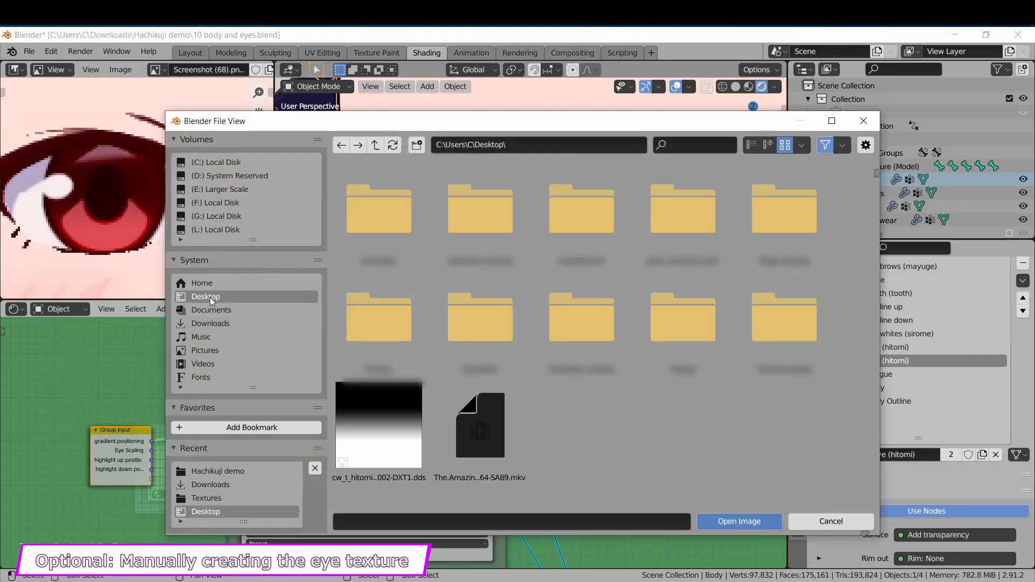
{"action": "double_click", "coordinate": [403, 425]}
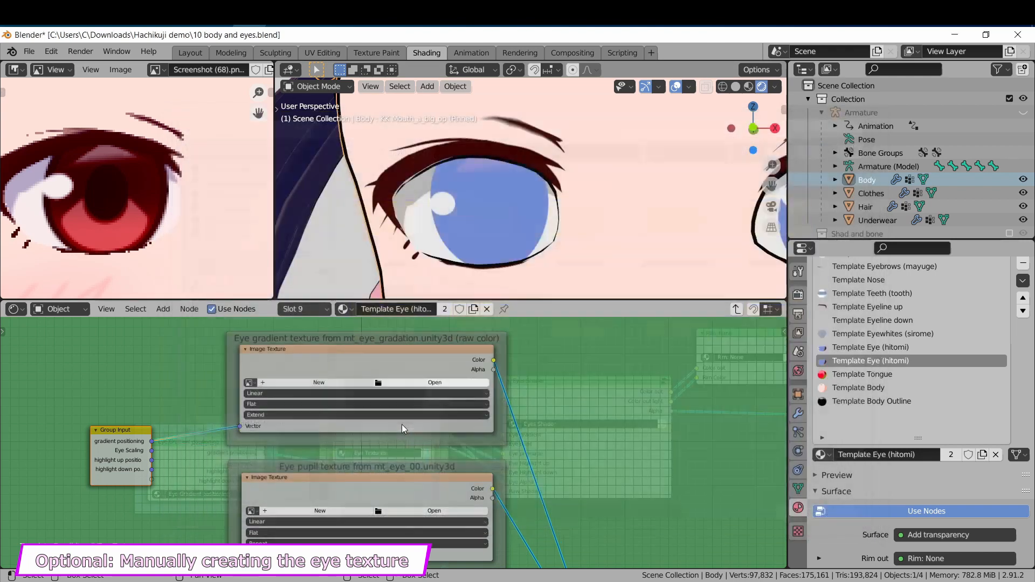
Switch to Koikatu and open the Iris Type list for the character's eye type.
{"action": "middle_click_drag", "start_coordinate": [526, 449], "coordinate": [522, 417]}
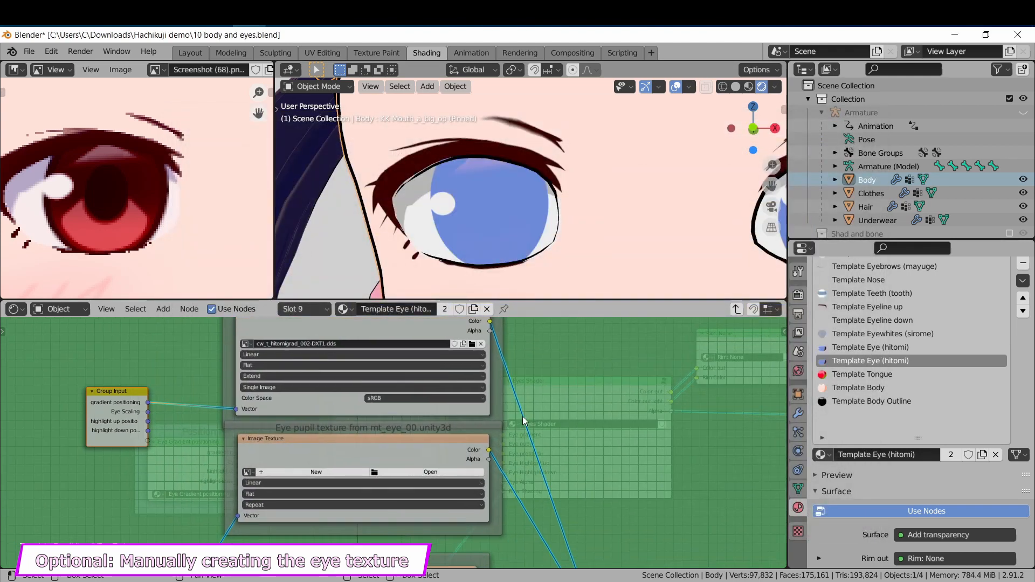
{"action": "scroll", "coordinate": [523, 428], "scroll_direction": "up", "scroll_amount": 2}
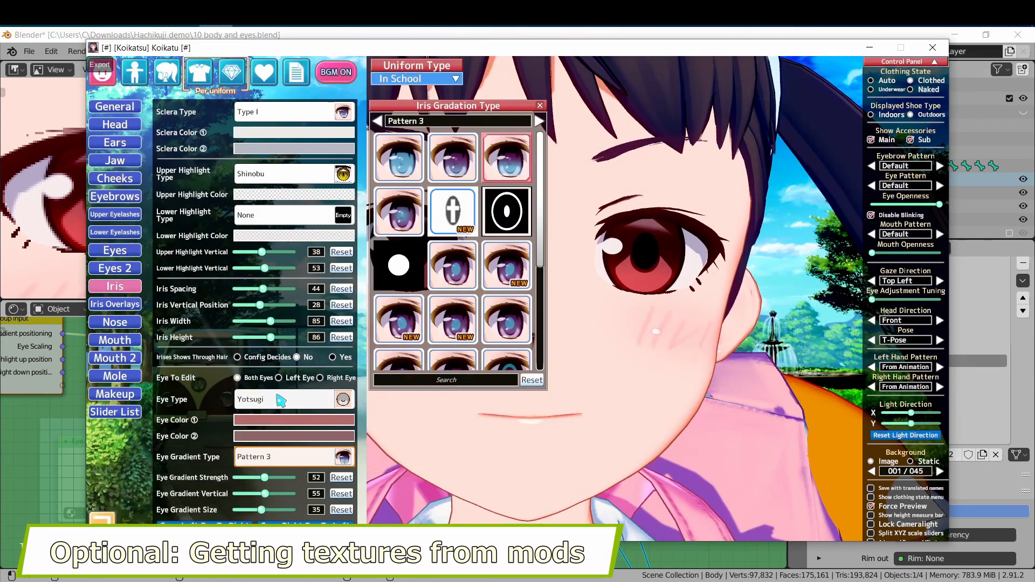
{"action": "left_click", "coordinate": [294, 399]}
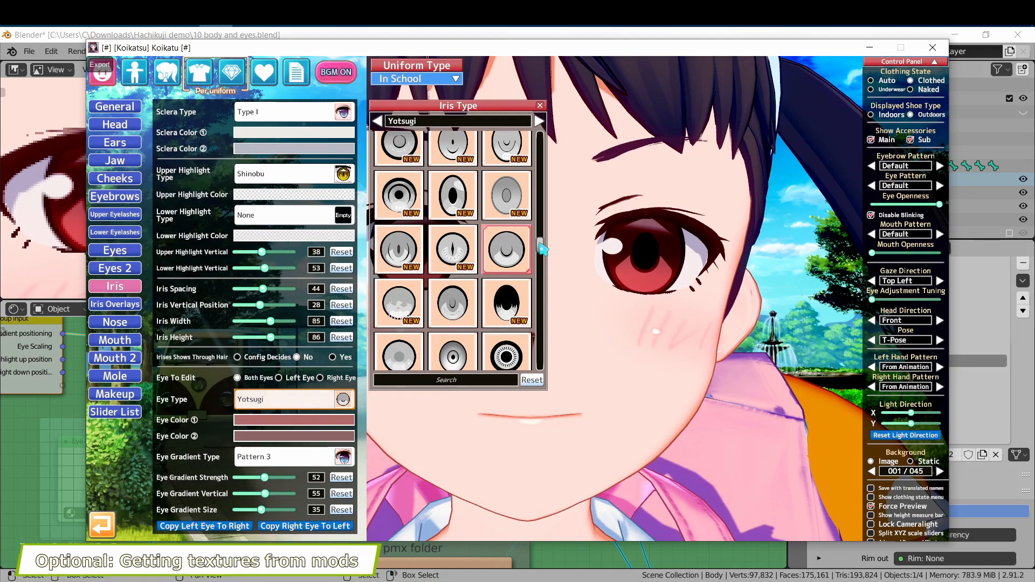
Print the item info of the selected Yotsugi iris in the Iris Type list.
{"action": "scroll", "coordinate": [542, 249], "scroll_direction": "up", "scroll_amount": 1}
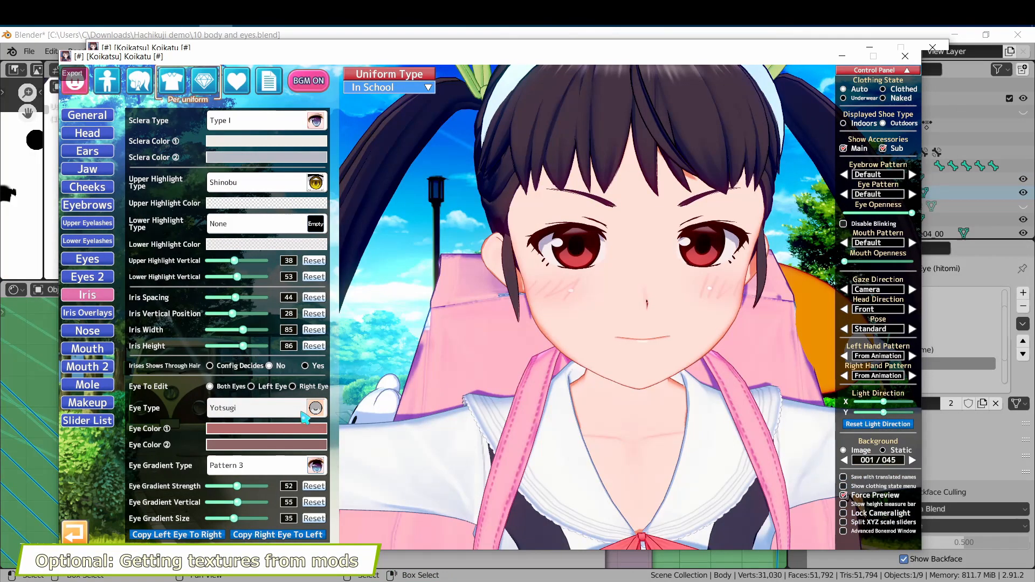
{"action": "left_click", "coordinate": [305, 414]}
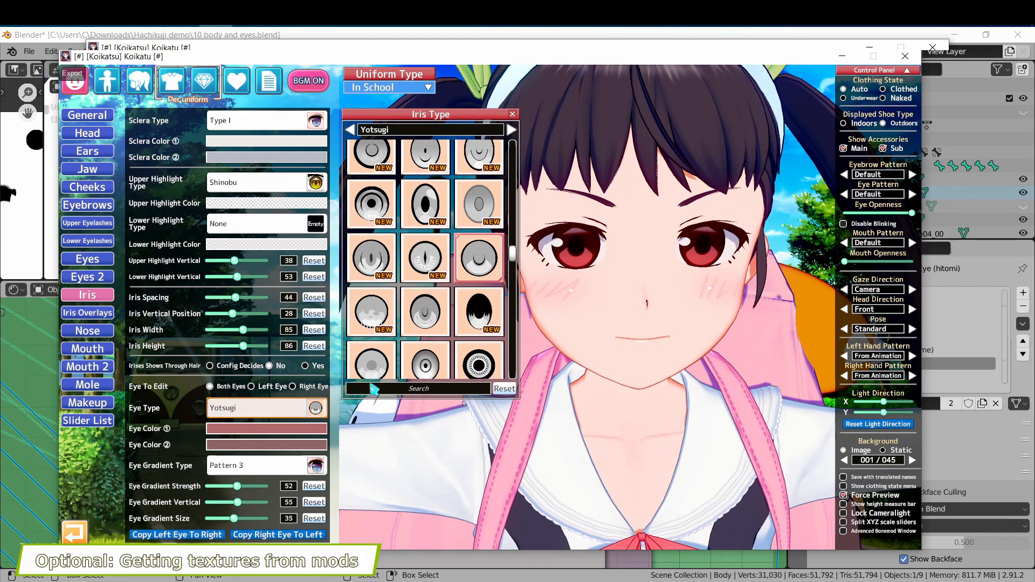
{"action": "right_click", "coordinate": [481, 267]}
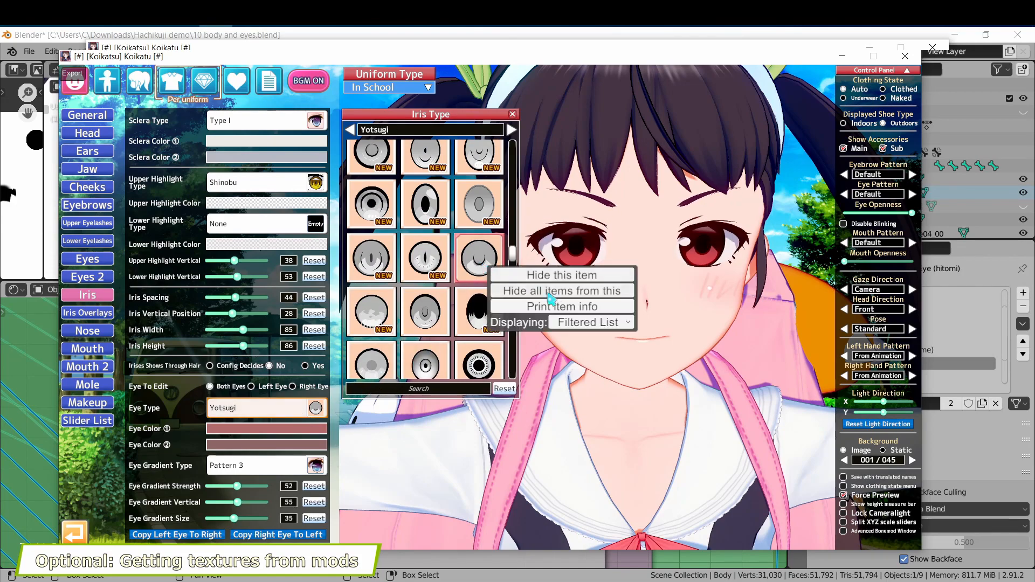
{"action": "left_click", "coordinate": [583, 307]}
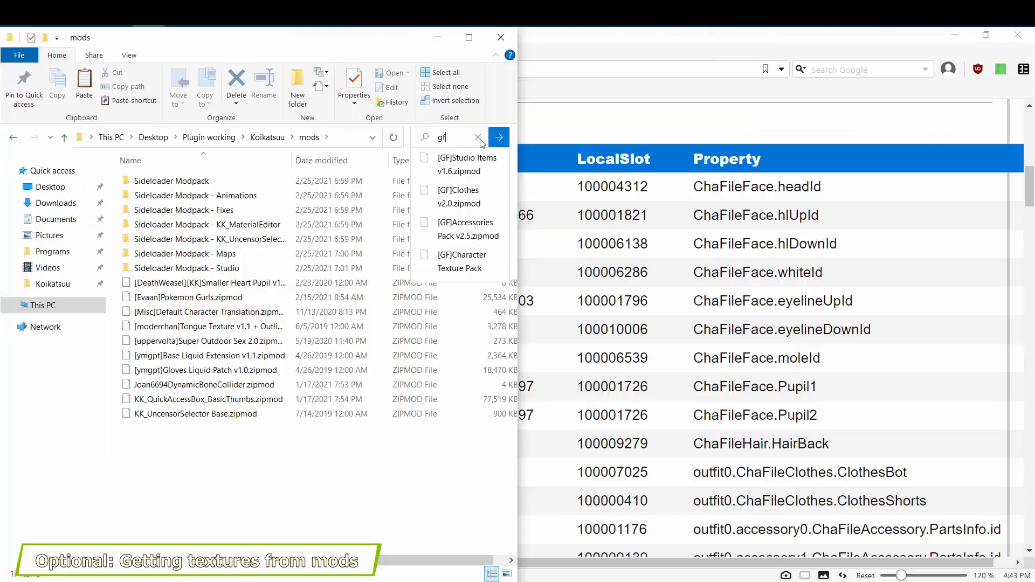
Search the mods folder for "gf" and open [GF]Character Texture Pack v1.7.3.zipmod as a 7-Zip archive.
{"action": "key", "text": "Return"}
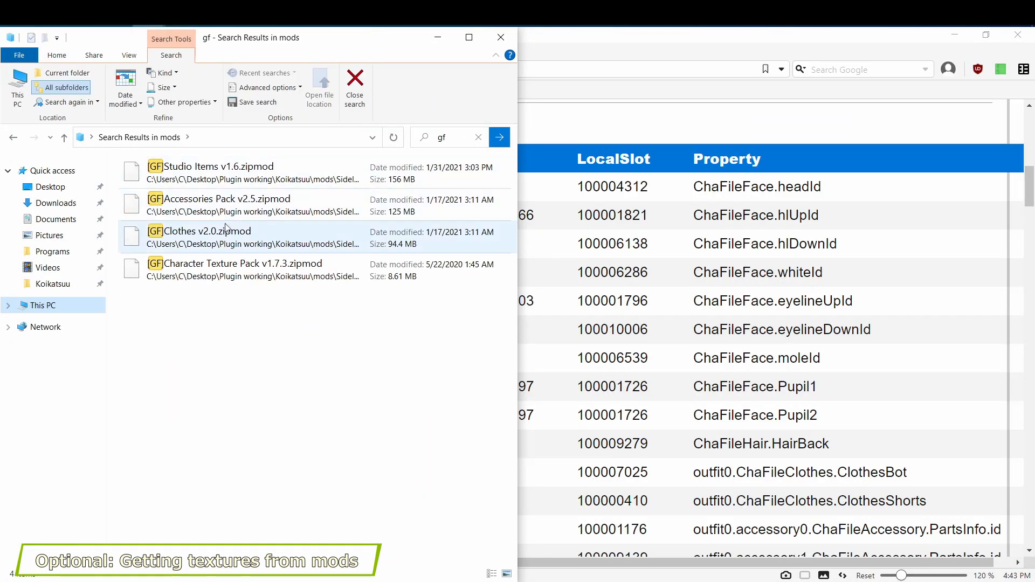
{"action": "right_click", "coordinate": [221, 271]}
{"action": "mouse_move", "coordinate": [330, 307]}
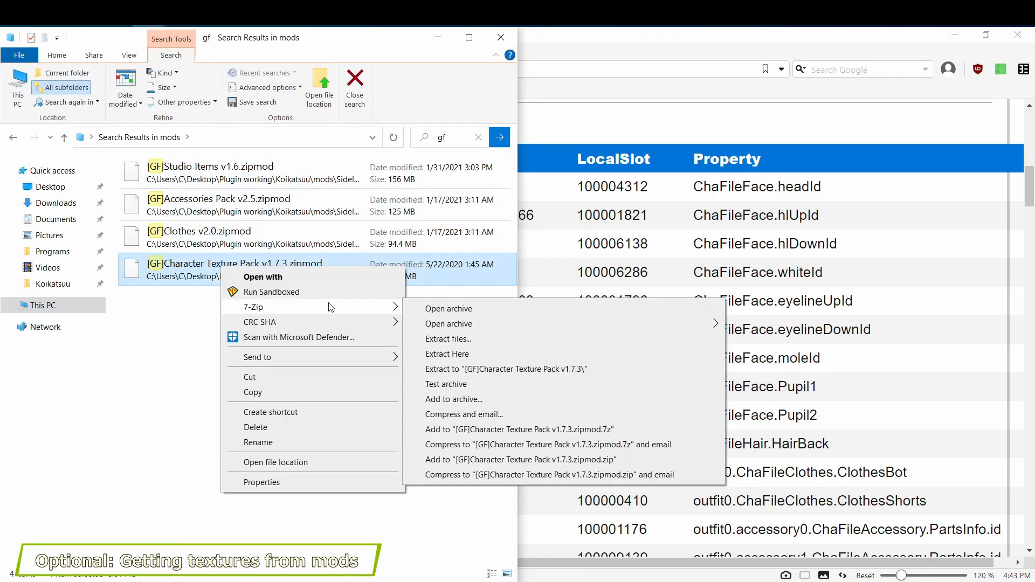
{"action": "left_click", "coordinate": [443, 309]}
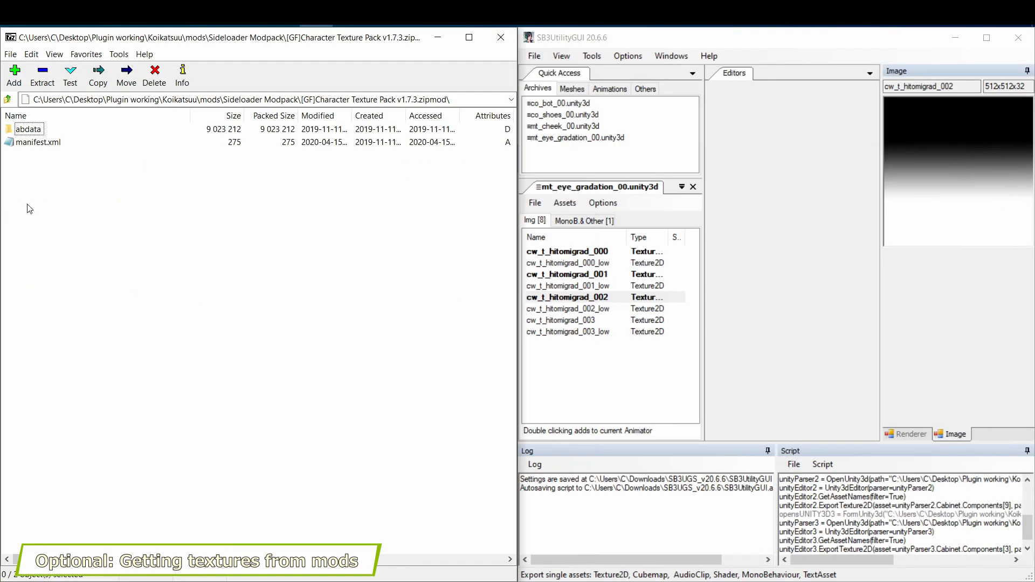
Open gf_eye.unity3d from the archive's abdata\chara folder in SB3UtilityGUI and go through its texture list.
{"action": "double_click", "coordinate": [39, 131]}
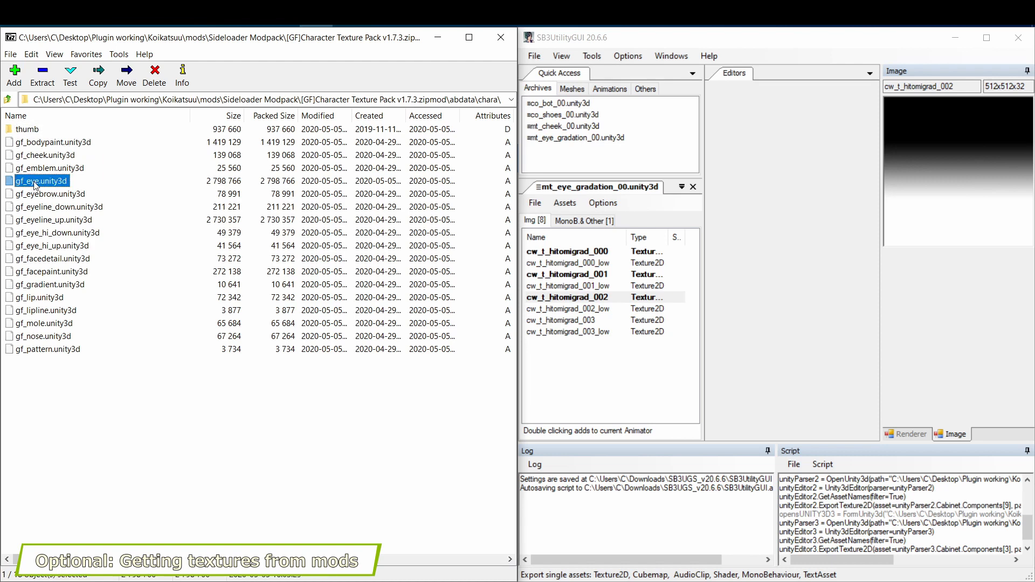
{"action": "left_click_drag", "start_coordinate": [36, 185], "coordinate": [712, 181]}
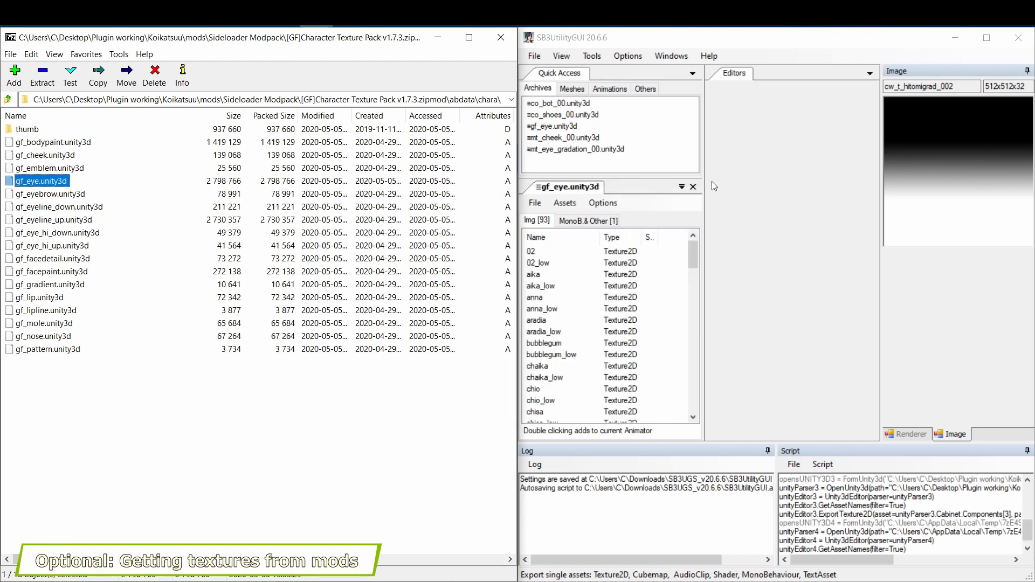
{"action": "left_click", "coordinate": [566, 128]}
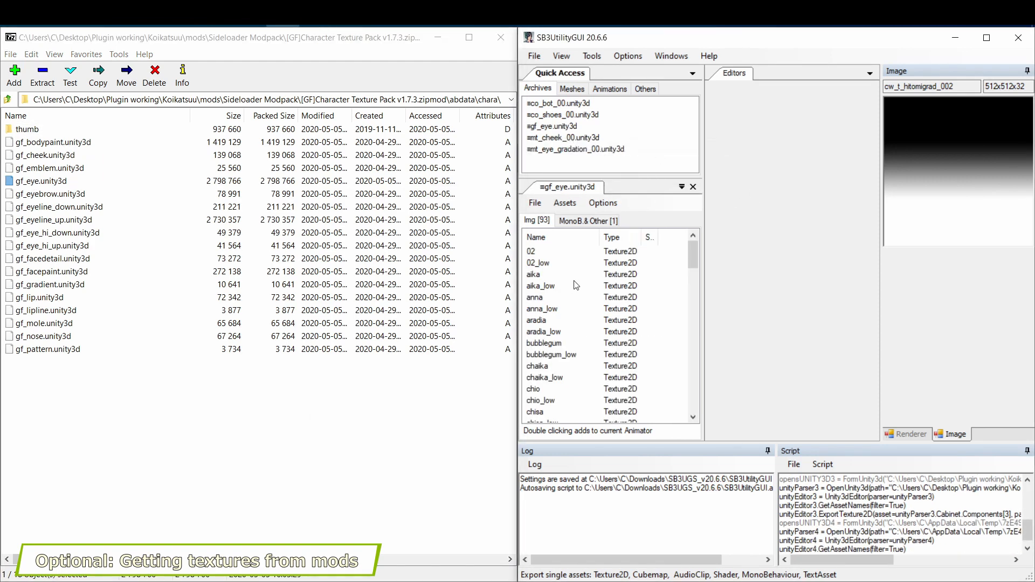
{"action": "scroll", "coordinate": [571, 323], "scroll_direction": "down", "scroll_amount": 20}
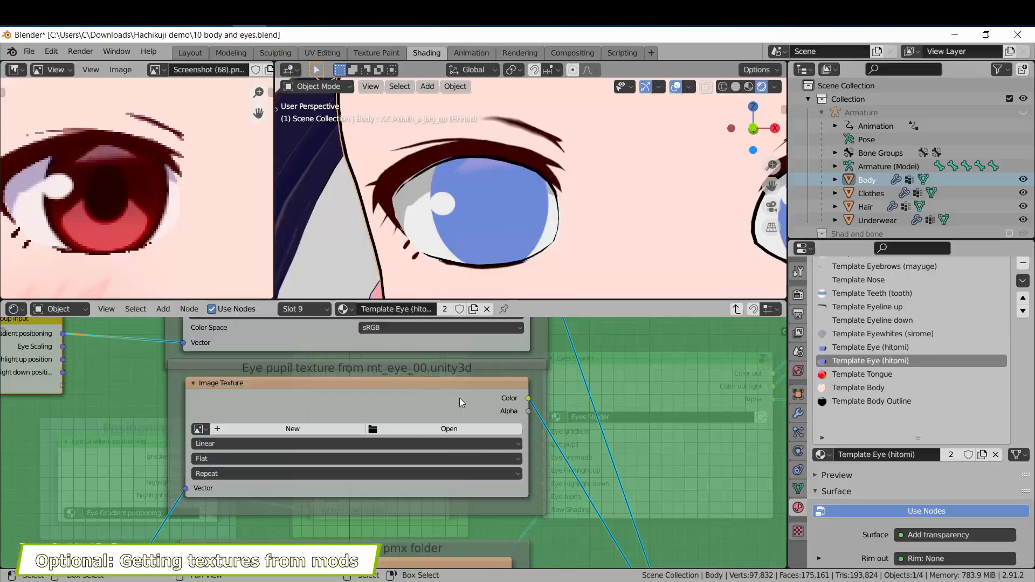
In Blender, load yotsugi-ARGB32.dds into the eye pupil Image Texture node and leave the Eye Textures group.
{"action": "left_click", "coordinate": [450, 429]}
{"action": "left_click", "coordinate": [221, 293]}
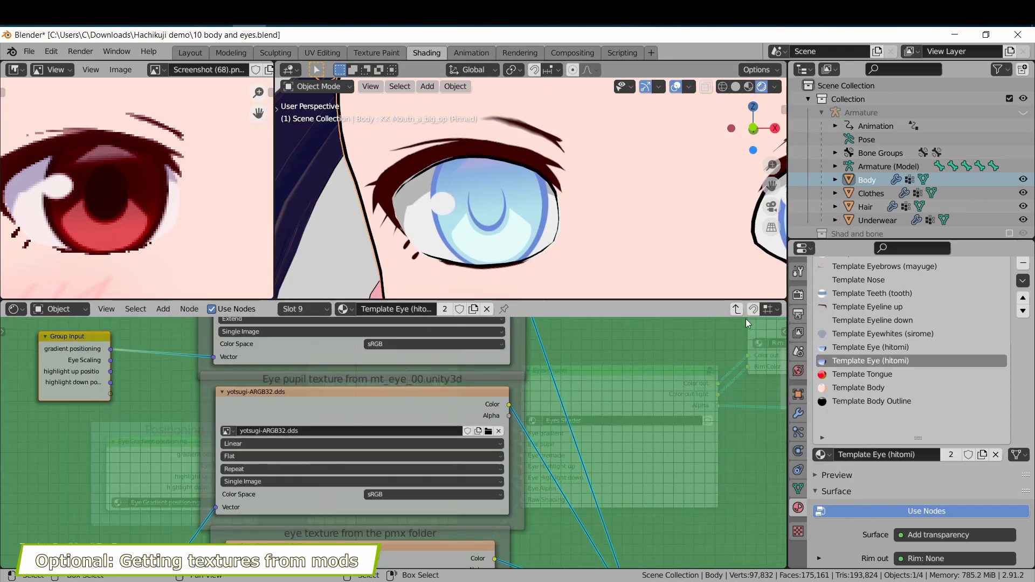
{"action": "key", "text": "Tab"}
Enter the Eyes Shader group and open the Eye overlays light group at its eye color setup nodes.
{"action": "middle_click_drag", "start_coordinate": [496, 376], "coordinate": [351, 375]}
{"action": "left_click", "coordinate": [566, 368]}
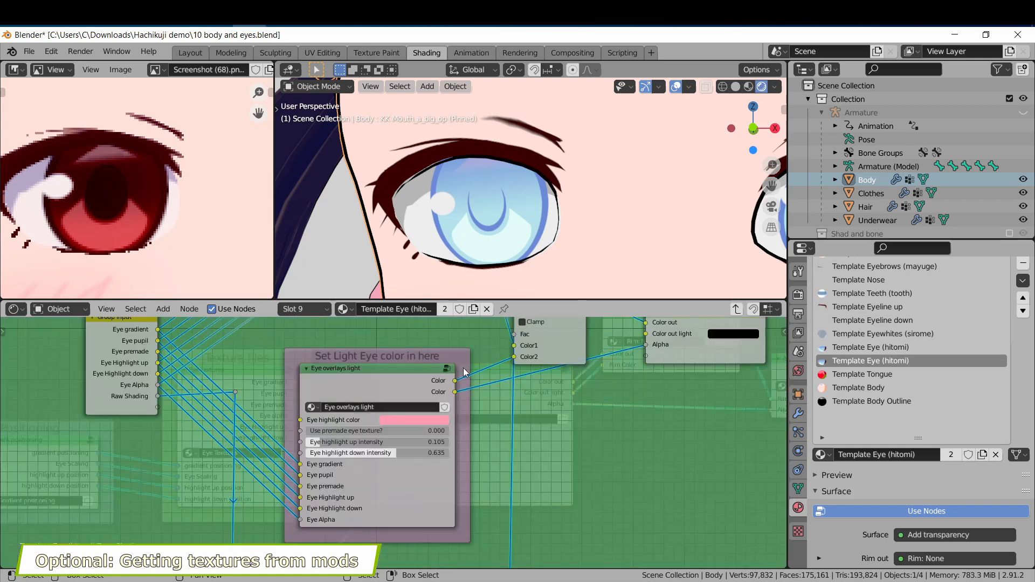
{"action": "scroll", "coordinate": [484, 396], "scroll_direction": "up", "scroll_amount": 2}
{"action": "left_click_drag", "start_coordinate": [351, 429], "coordinate": [290, 428]}
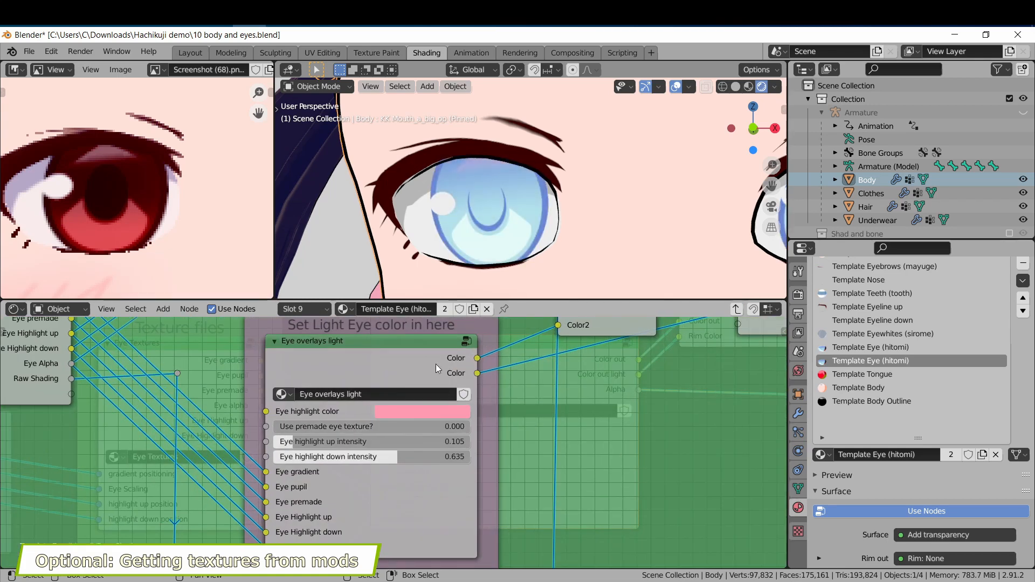
{"action": "scroll", "coordinate": [437, 369], "scroll_direction": "up", "scroll_amount": 1}
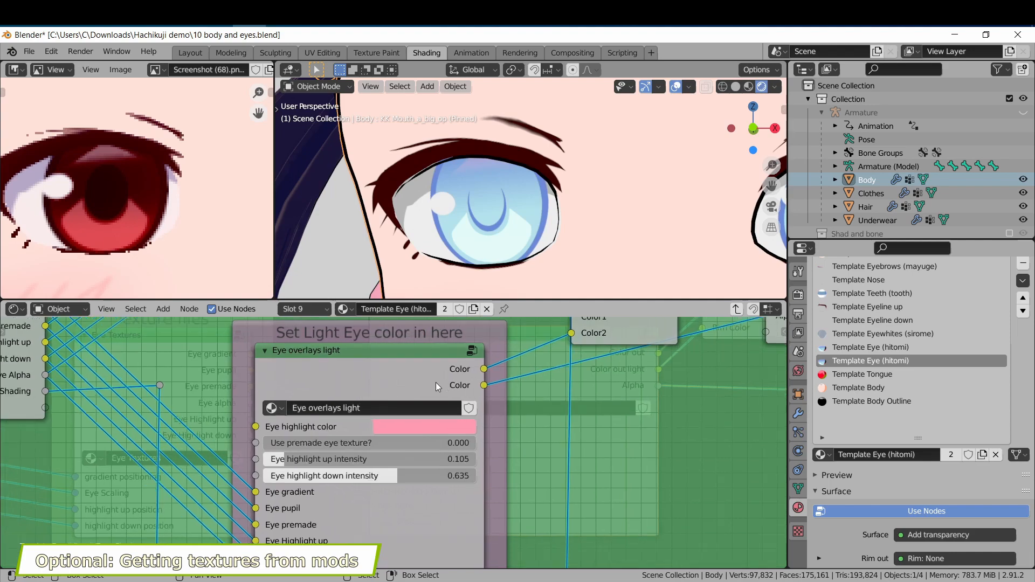
{"action": "left_click", "coordinate": [470, 352]}
{"action": "scroll", "coordinate": [439, 390], "scroll_direction": "down", "scroll_amount": 4}
{"action": "scroll", "coordinate": [460, 409], "scroll_direction": "up", "scroll_amount": 3}
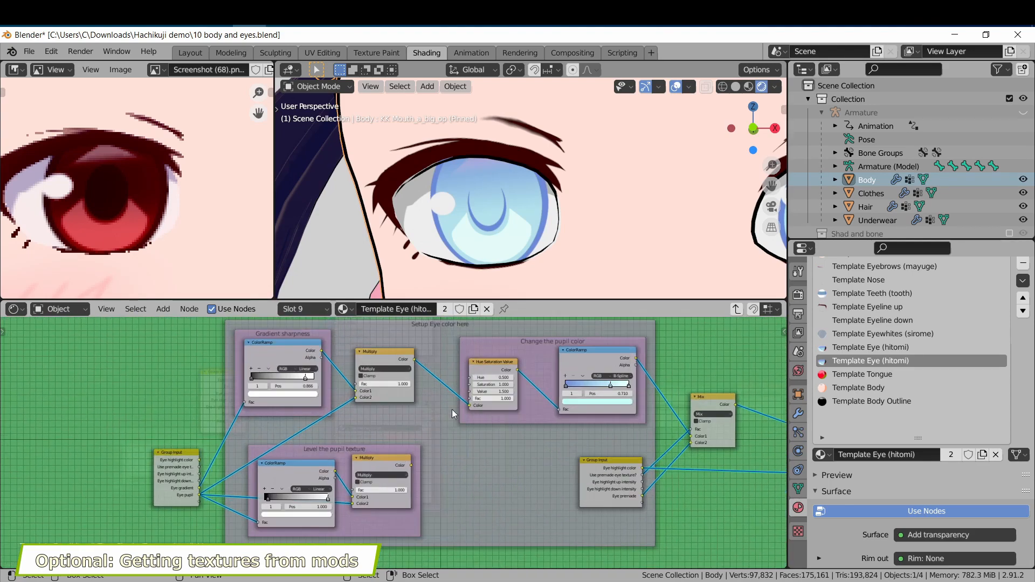
{"action": "scroll", "coordinate": [398, 416], "scroll_direction": "up", "scroll_amount": 1}
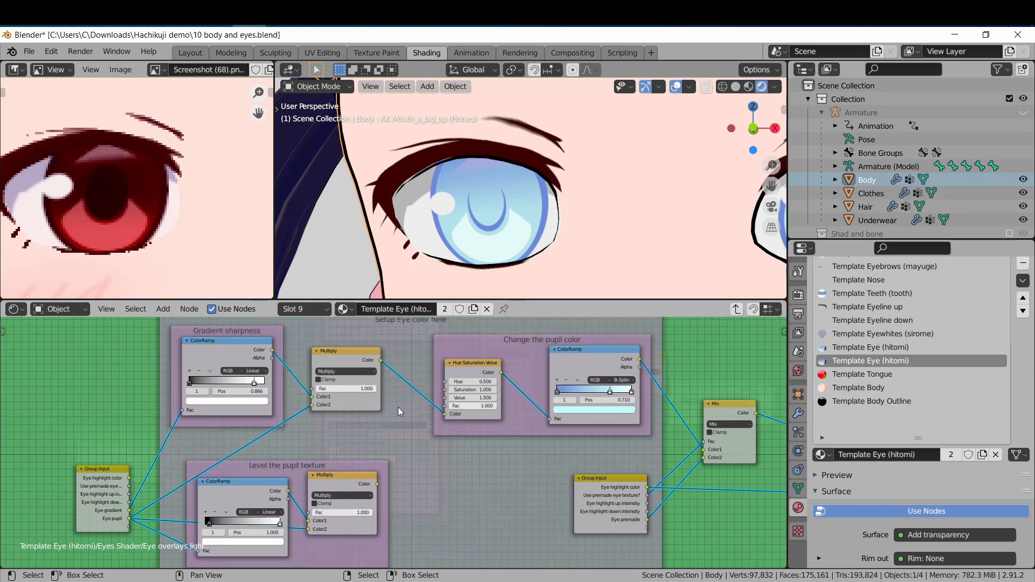
Preview the raw pupil texture by linking Eye pupil to the Mix node's Color1, and reconnect the pupil ColorRamp to Color1.
{"action": "left_click_drag", "start_coordinate": [540, 299], "coordinate": [542, 265]}
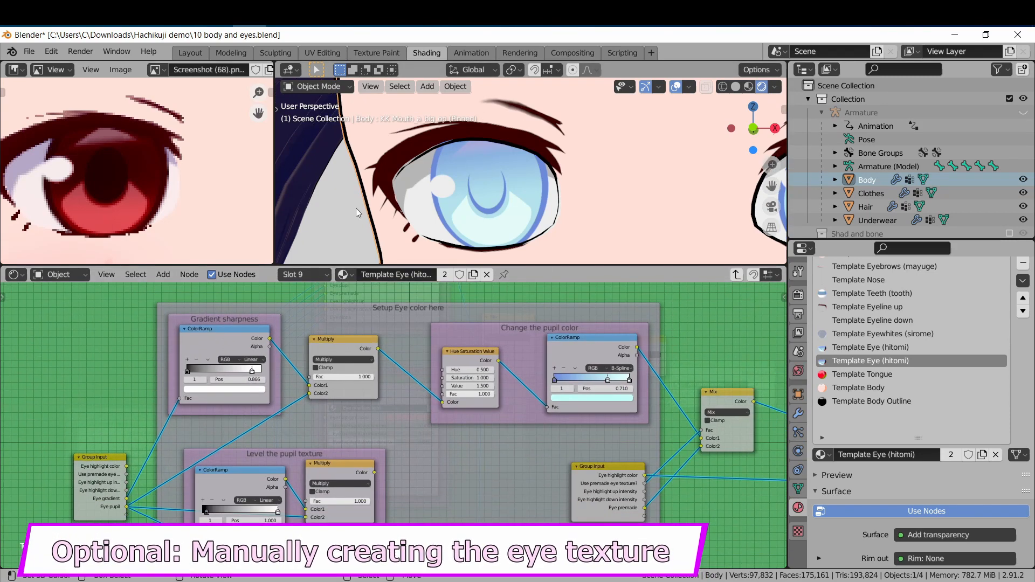
{"action": "scroll", "coordinate": [189, 179], "scroll_direction": "up", "scroll_amount": 3}
{"action": "middle_click_drag", "start_coordinate": [327, 390], "coordinate": [278, 388]}
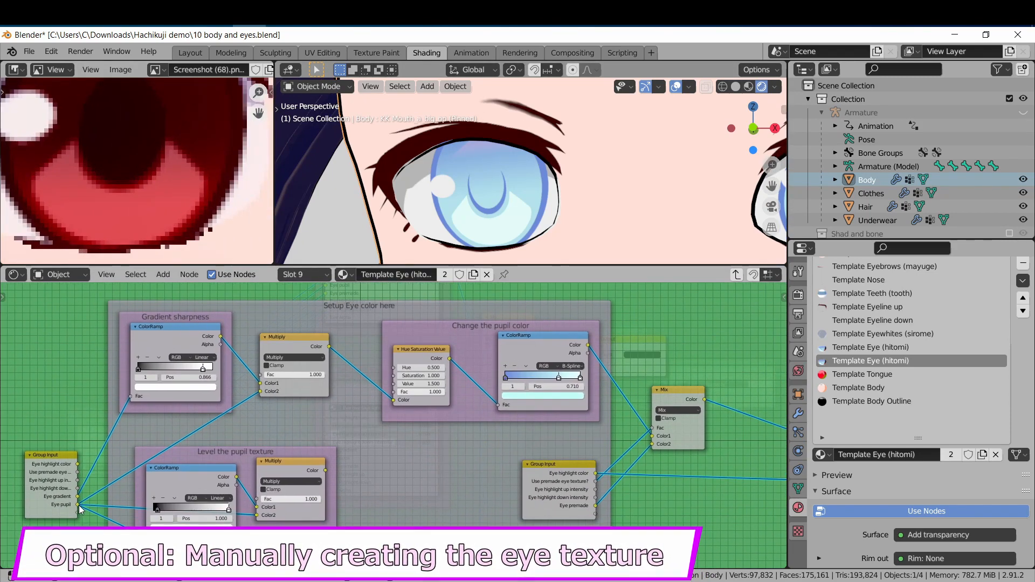
{"action": "left_click_drag", "start_coordinate": [78, 504], "coordinate": [652, 436]}
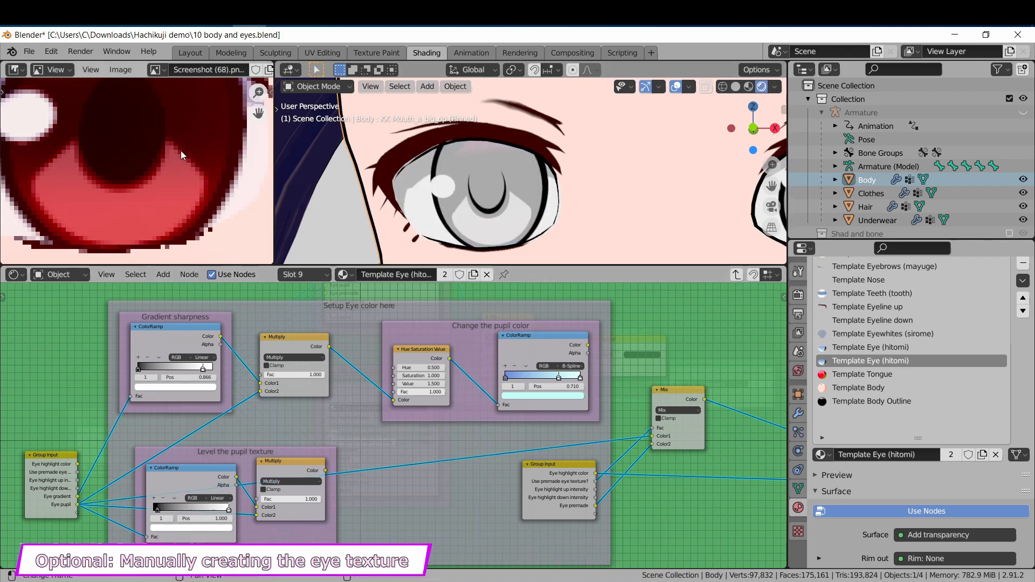
{"action": "middle_click_drag", "start_coordinate": [180, 150], "coordinate": [183, 167]}
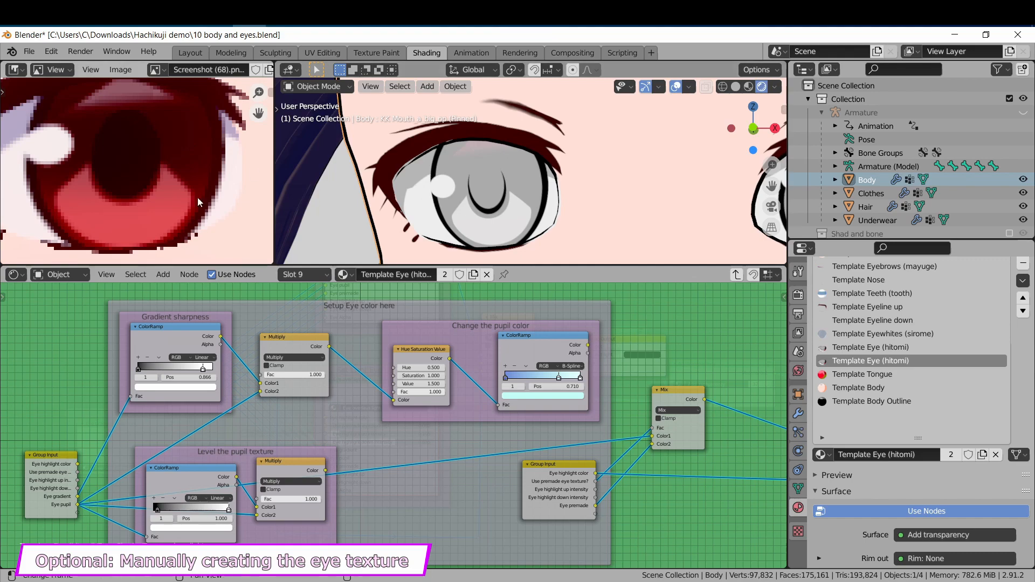
{"action": "middle_click_drag", "start_coordinate": [86, 199], "coordinate": [155, 174]}
{"action": "scroll", "coordinate": [108, 178], "scroll_direction": "up", "scroll_amount": 3}
{"action": "scroll", "coordinate": [118, 177], "scroll_direction": "down", "scroll_amount": 1}
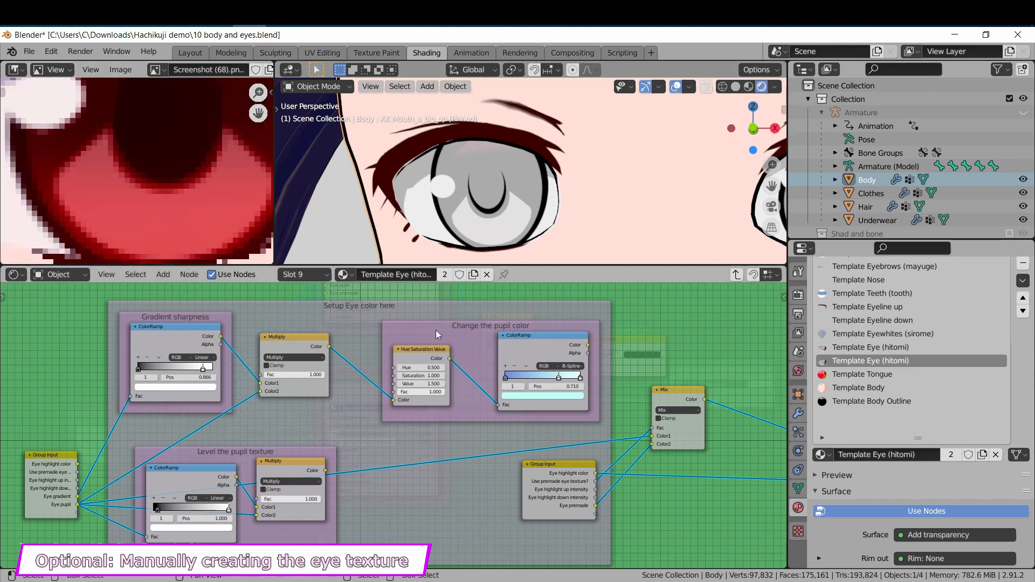
{"action": "scroll", "coordinate": [436, 330], "scroll_direction": "up", "scroll_amount": 4}
{"action": "left_click_drag", "start_coordinate": [659, 512], "coordinate": [679, 526]}
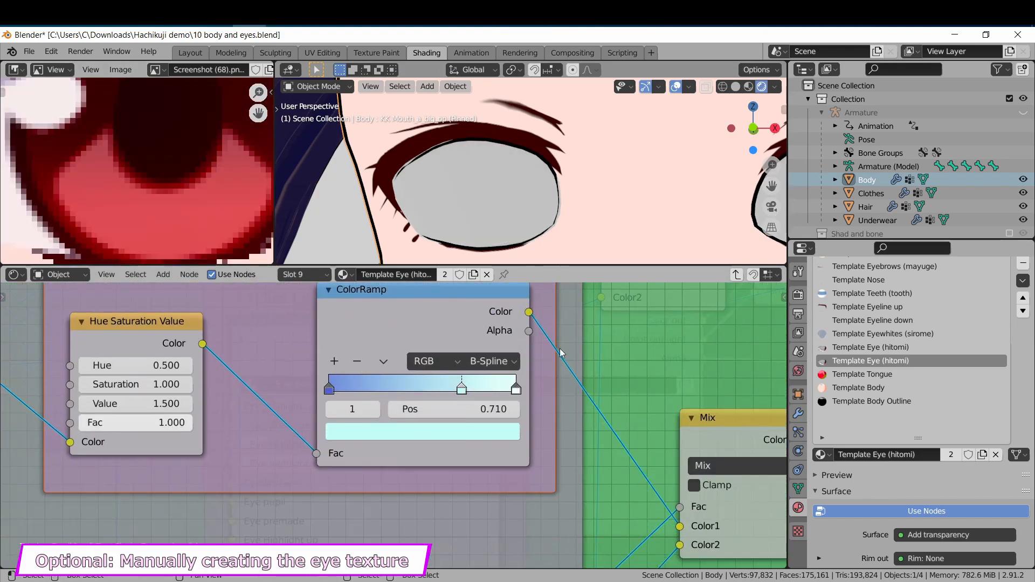
Set the last stop of the pupil ColorRamp to the bright red sampled from the lower iris in the reference image.
{"action": "middle_click_drag", "start_coordinate": [562, 354], "coordinate": [598, 384]}
{"action": "scroll", "coordinate": [566, 410], "scroll_direction": "up", "scroll_amount": 2}
{"action": "left_click", "coordinate": [551, 425]}
{"action": "left_click", "coordinate": [534, 474]}
{"action": "left_click", "coordinate": [499, 381]}
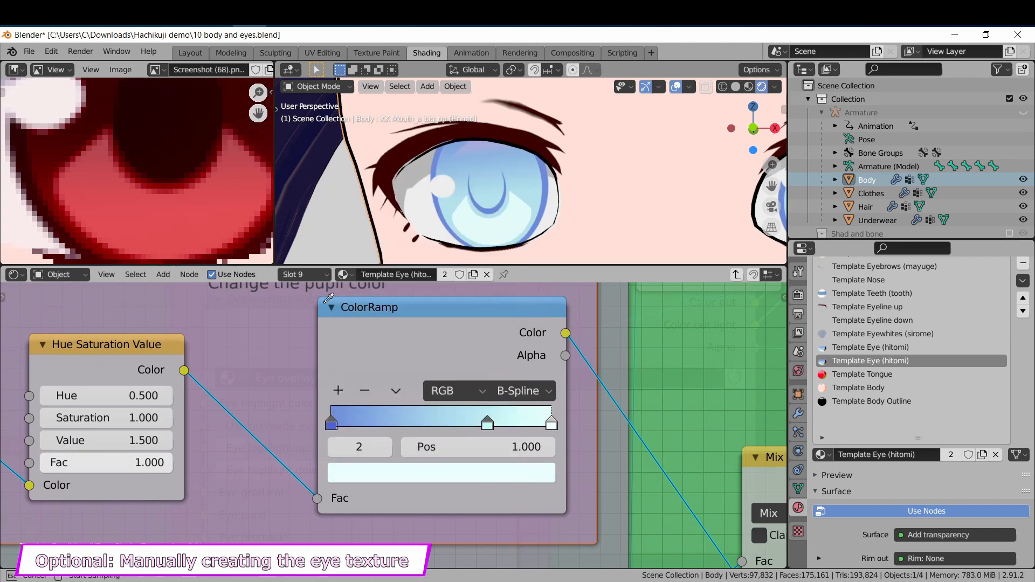
{"action": "left_click", "coordinate": [221, 221]}
Set the pupil ColorRamp's middle stop at 0.710 to a dark red sampled from the reference iris.
{"action": "left_click", "coordinate": [488, 425]}
{"action": "left_click", "coordinate": [497, 473]}
{"action": "left_click", "coordinate": [499, 381]}
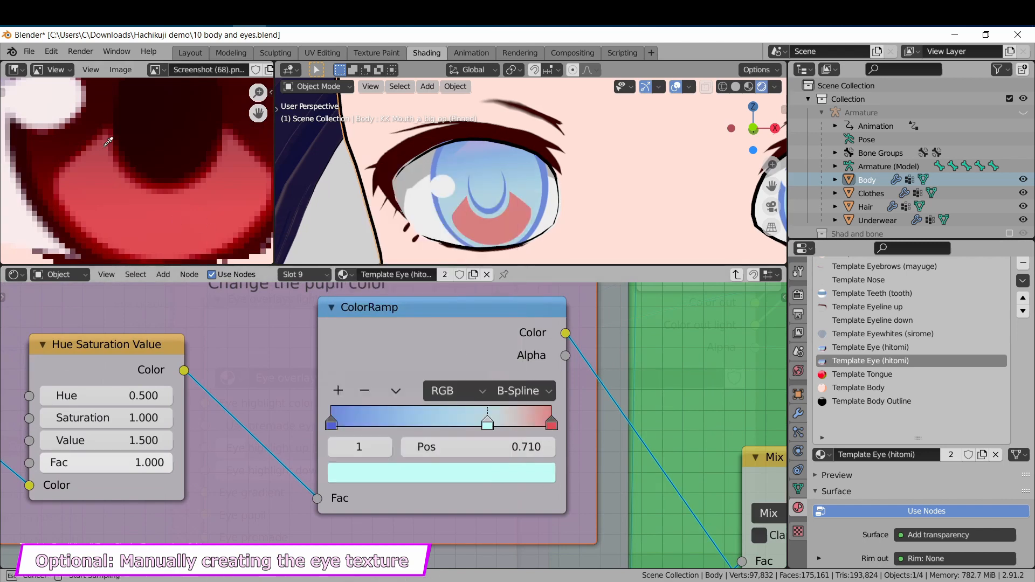
{"action": "left_click", "coordinate": [181, 145]}
Set the pupil ColorRamp's first stop to the darkest red sampled from the reference pupil and compare both eyes.
{"action": "left_click", "coordinate": [331, 424]}
{"action": "left_click", "coordinate": [370, 475]}
{"action": "left_click", "coordinate": [499, 380]}
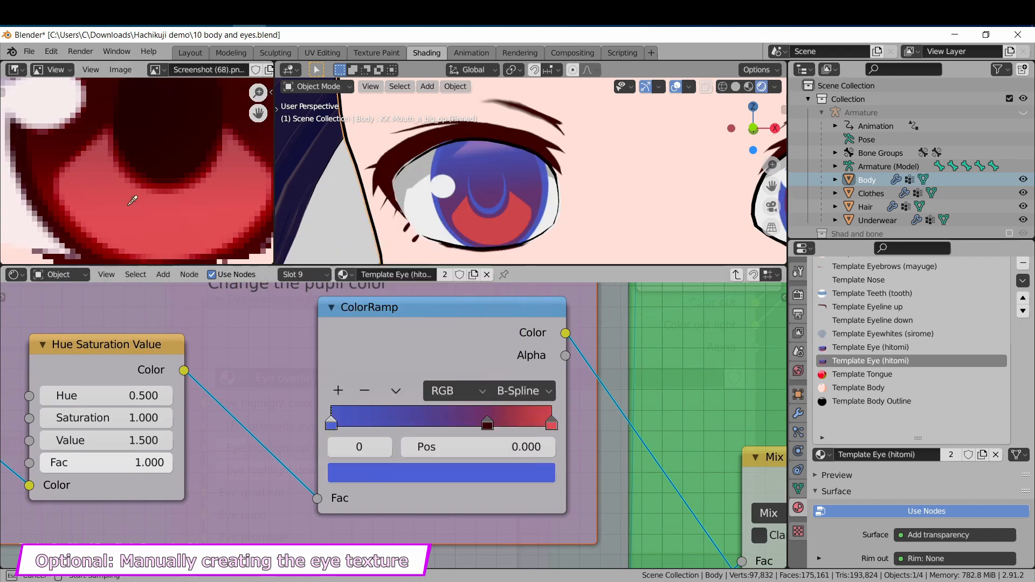
{"action": "left_click", "coordinate": [161, 157]}
{"action": "scroll", "coordinate": [472, 193], "scroll_direction": "up", "scroll_amount": 4}
{"action": "scroll", "coordinate": [471, 193], "scroll_direction": "down", "scroll_amount": 4}
{"action": "scroll", "coordinate": [164, 171], "scroll_direction": "down", "scroll_amount": 3}
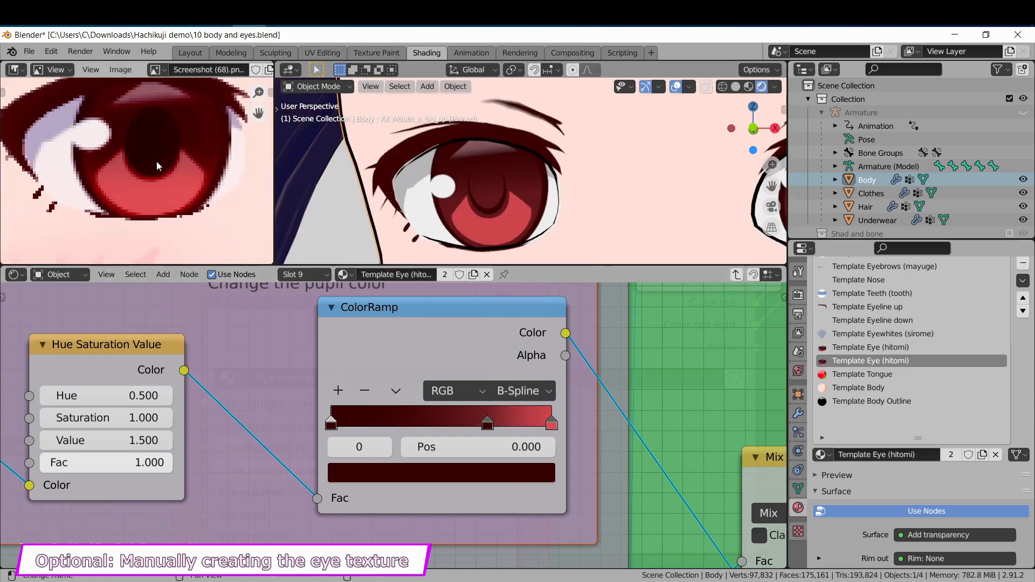
{"action": "scroll", "coordinate": [177, 176], "scroll_direction": "up", "scroll_amount": 2}
{"action": "scroll", "coordinate": [481, 184], "scroll_direction": "up", "scroll_amount": 5}
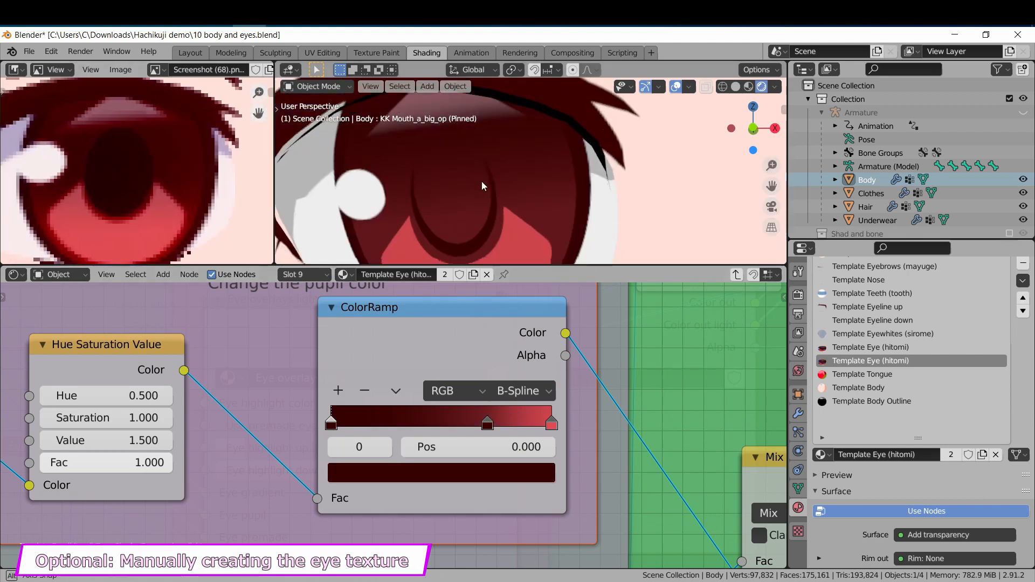
{"action": "scroll", "coordinate": [481, 181], "scroll_direction": "down", "scroll_amount": 5}
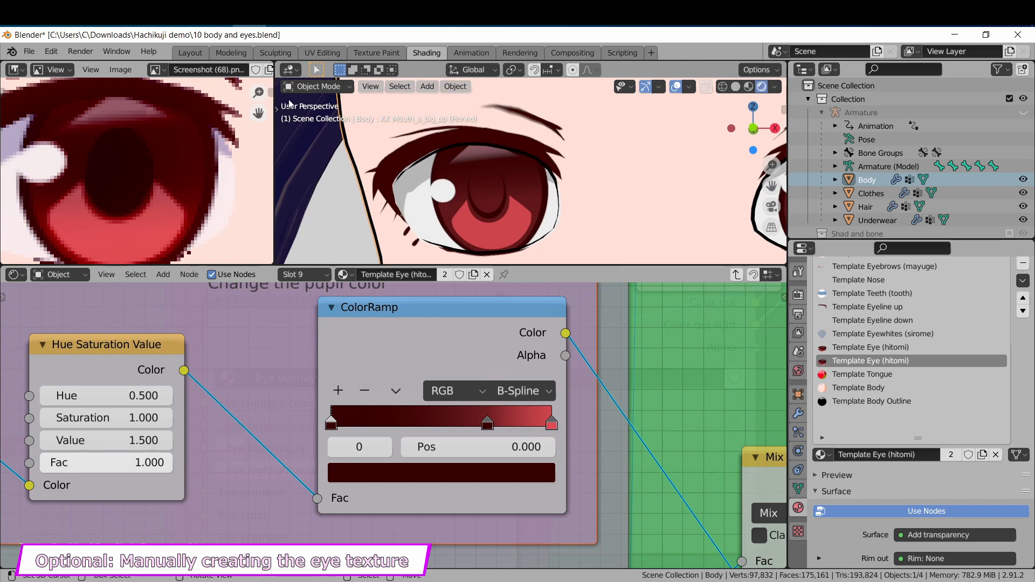
Switch to Koikatu and open the character's Iris Overlays settings.
{"action": "key", "text": "alt+Tab"}
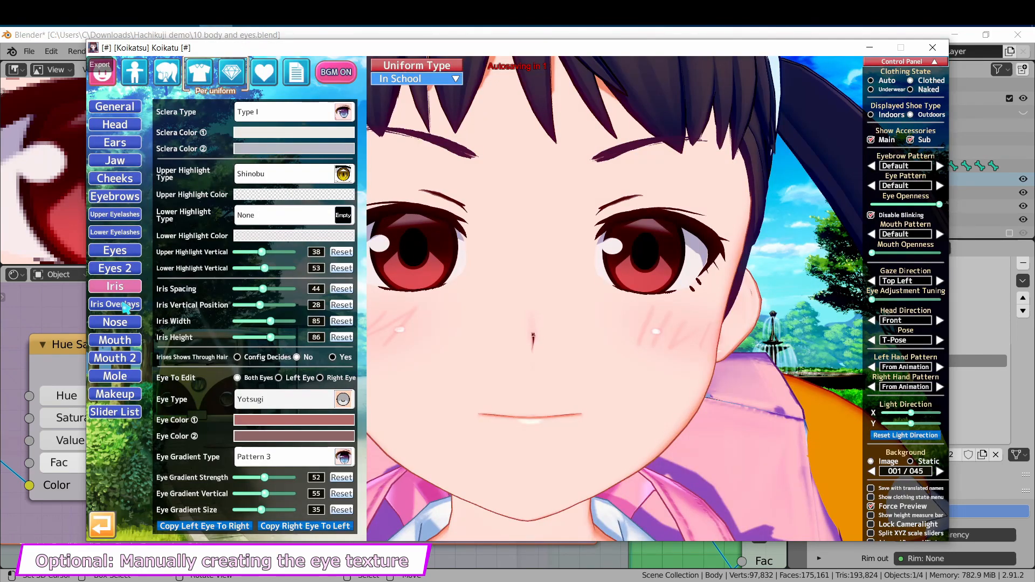
{"action": "left_click", "coordinate": [126, 306]}
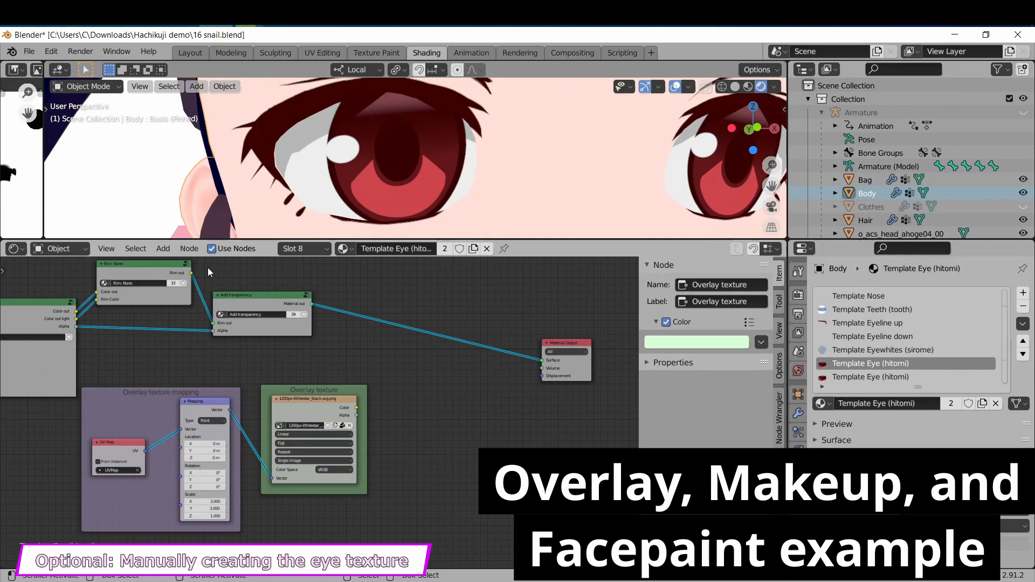
In 16 snail.blend, insert a Mix Shader node between the Add transparency group and the Material Output.
{"action": "key", "text": "shift+a"}
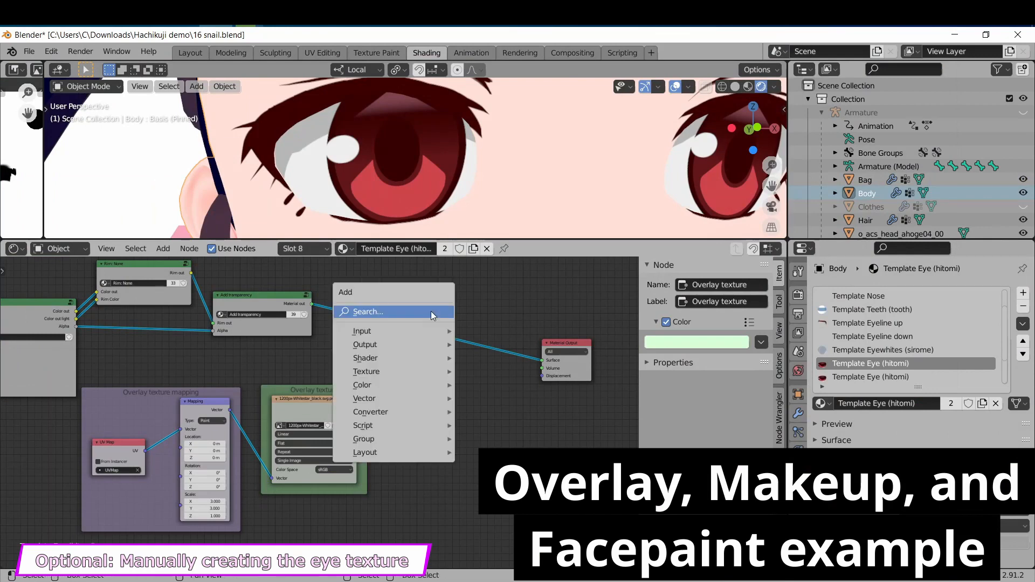
{"action": "mouse_move", "coordinate": [423, 351]}
{"action": "left_click", "coordinate": [455, 374]}
{"action": "left_click", "coordinate": [403, 322]}
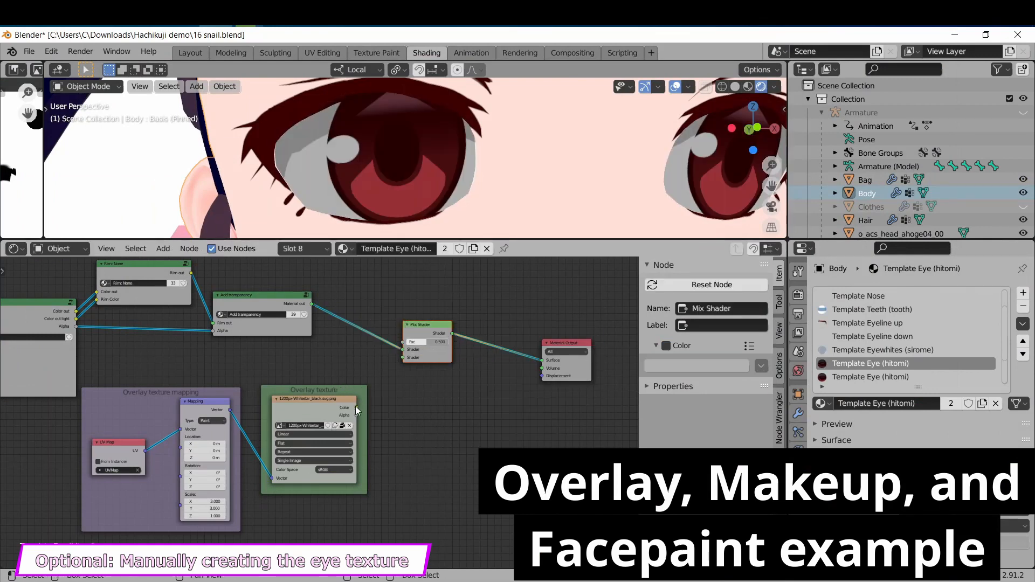
Connect the Overlay texture node to the Mix Shader's Fac and second Shader inputs, and adjust its Mapping node.
{"action": "left_click_drag", "start_coordinate": [405, 344], "coordinate": [404, 343]}
{"action": "left_click_drag", "start_coordinate": [364, 407], "coordinate": [403, 358]}
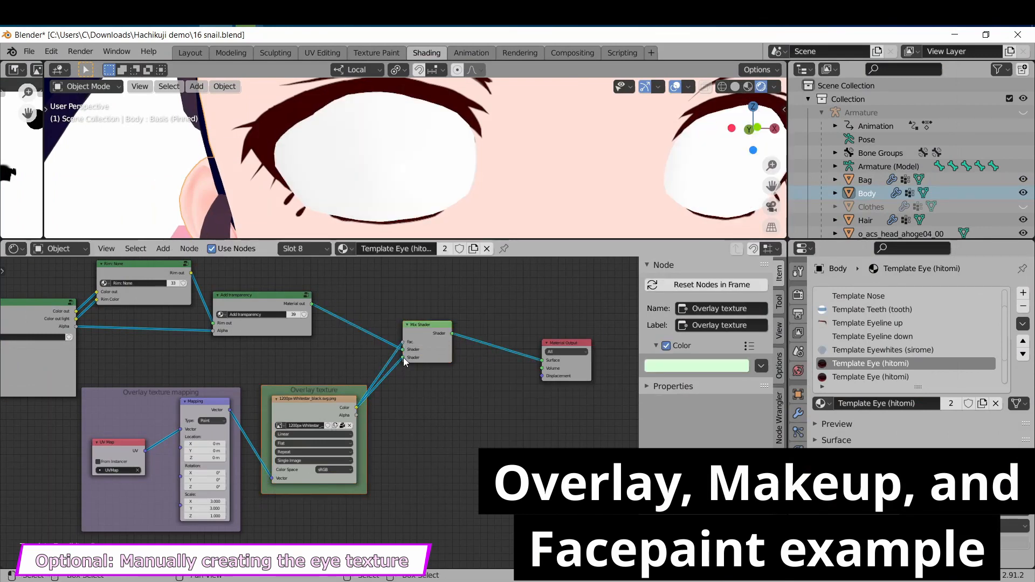
{"action": "left_click_drag", "start_coordinate": [207, 444], "coordinate": [220, 450]}
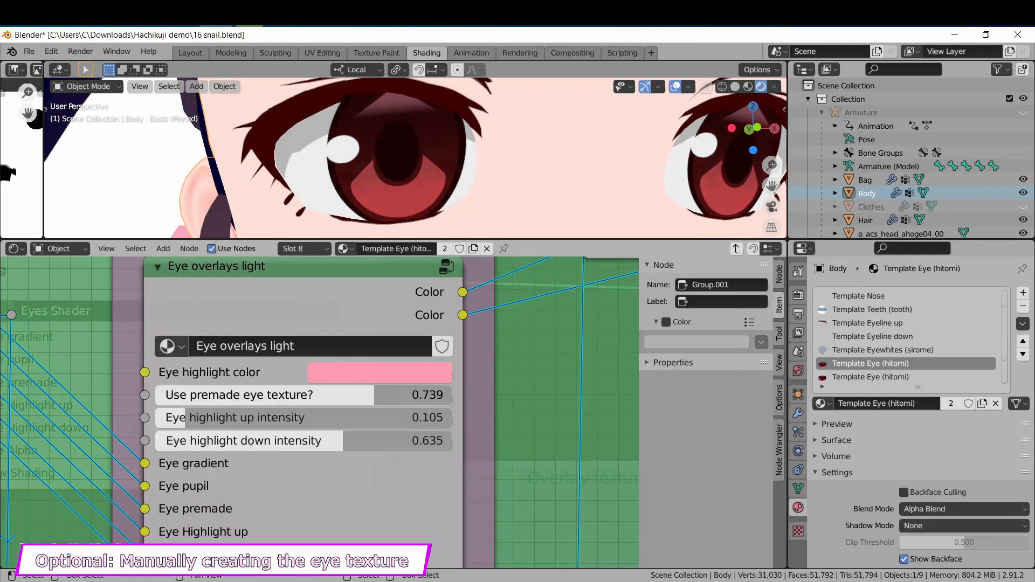
Vary the Use premade eye texture? value in the Eye overlays light group up to 1.000 to compare the manual and premade textures.
{"action": "left_click_drag", "start_coordinate": [157, 395], "coordinate": [451, 395]}
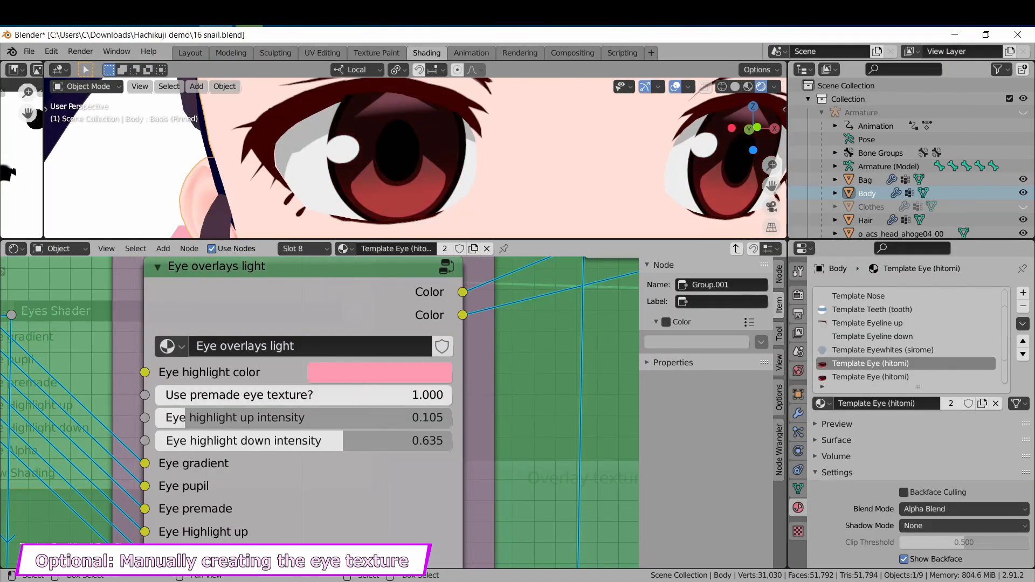
{"action": "left_click_drag", "start_coordinate": [156, 396], "coordinate": [375, 396]}
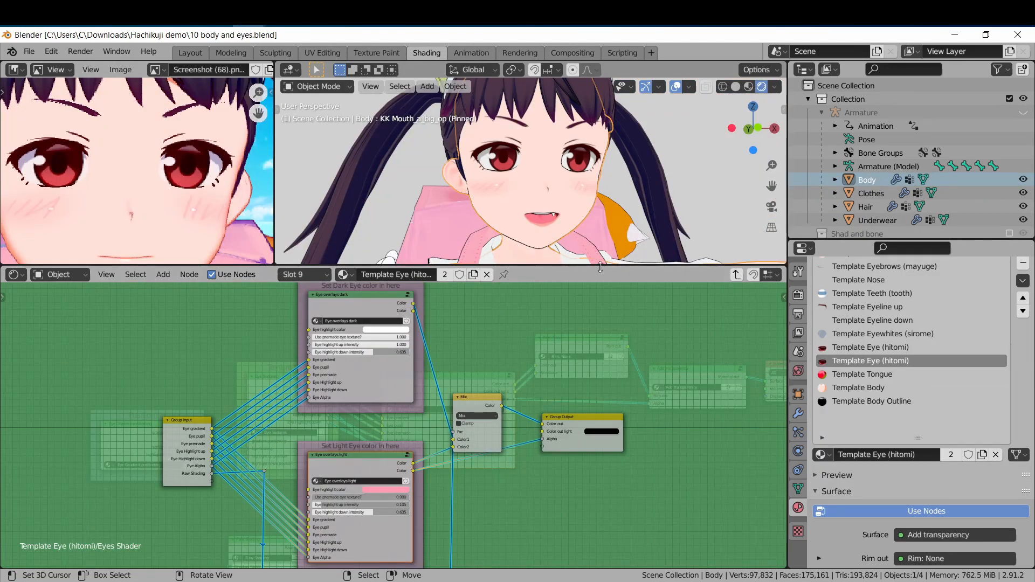
In 10 body and eyes.blend, set the World background color to black so the model displays its dark shading.
{"action": "left_click", "coordinate": [799, 371]}
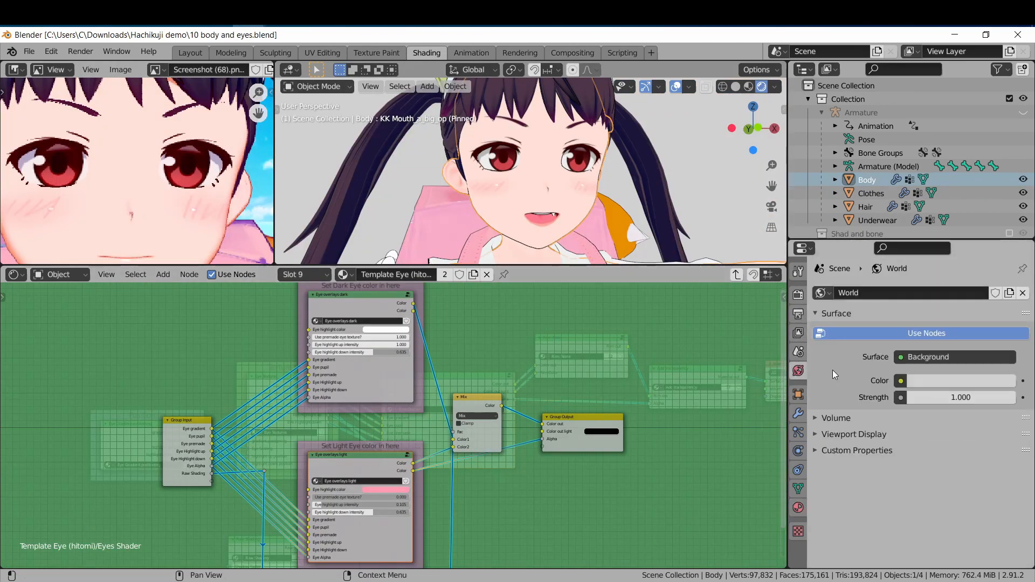
{"action": "left_click", "coordinate": [942, 382]}
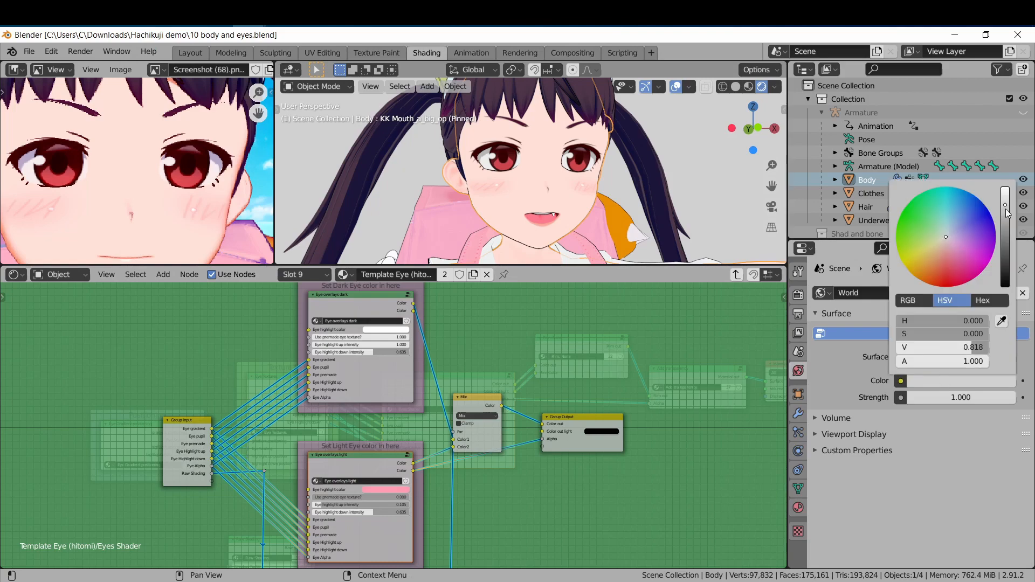
{"action": "left_click_drag", "start_coordinate": [1005, 208], "coordinate": [1005, 286]}
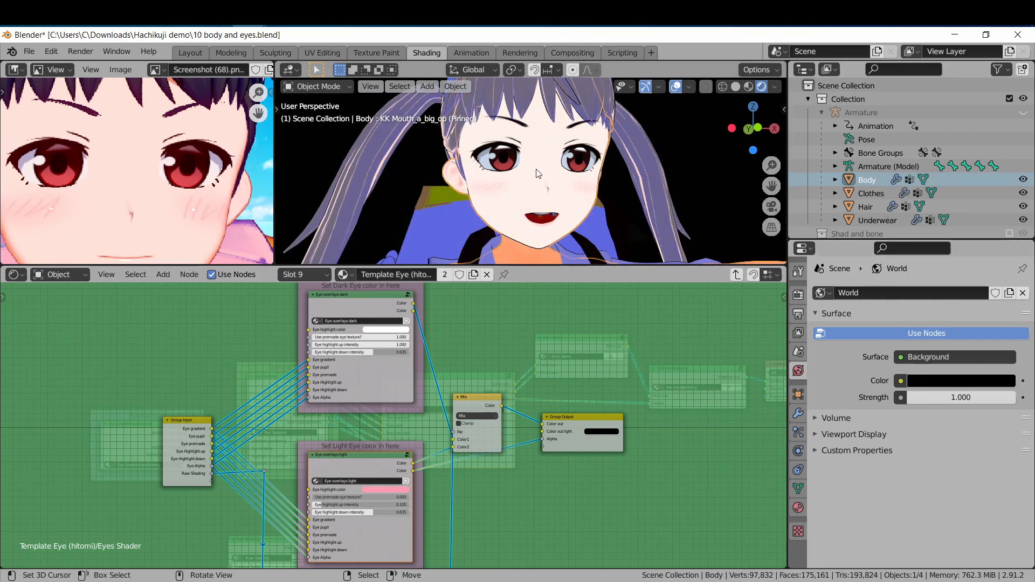
Exit the Eyes Shader group and open the Body's Template Face material.
{"action": "left_click", "coordinate": [736, 276]}
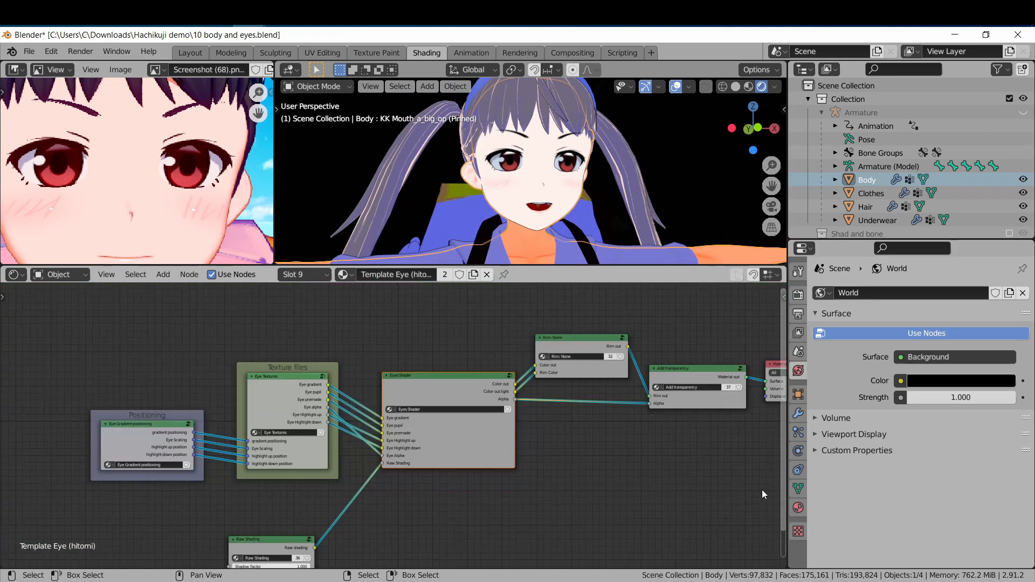
{"action": "left_click", "coordinate": [799, 508]}
{"action": "left_click", "coordinate": [881, 294]}
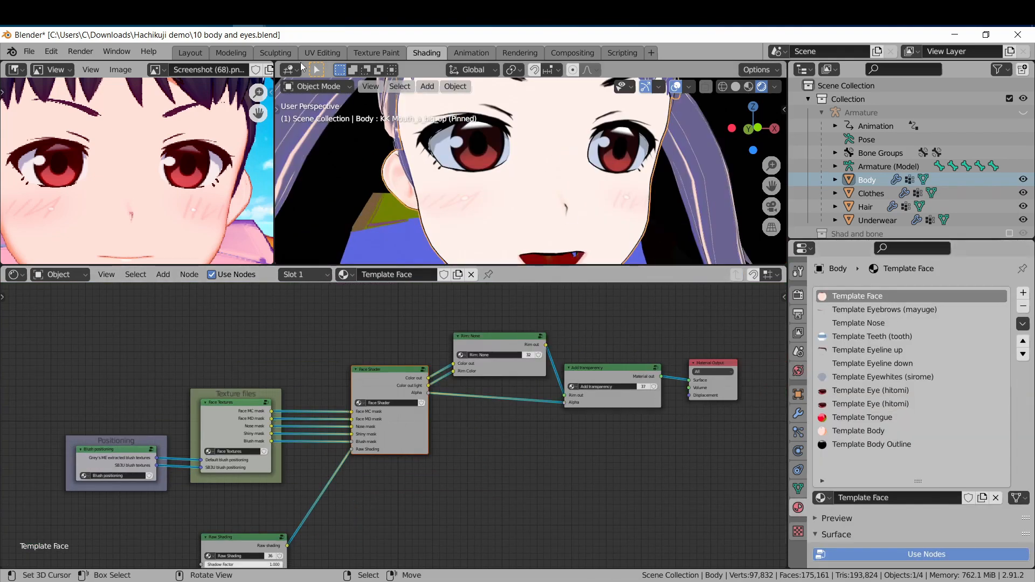
Switch to Koikatu, lower the Y light direction to its minimum to shade the character, and adjust the camera framing.
{"action": "key", "text": "alt+Tab"}
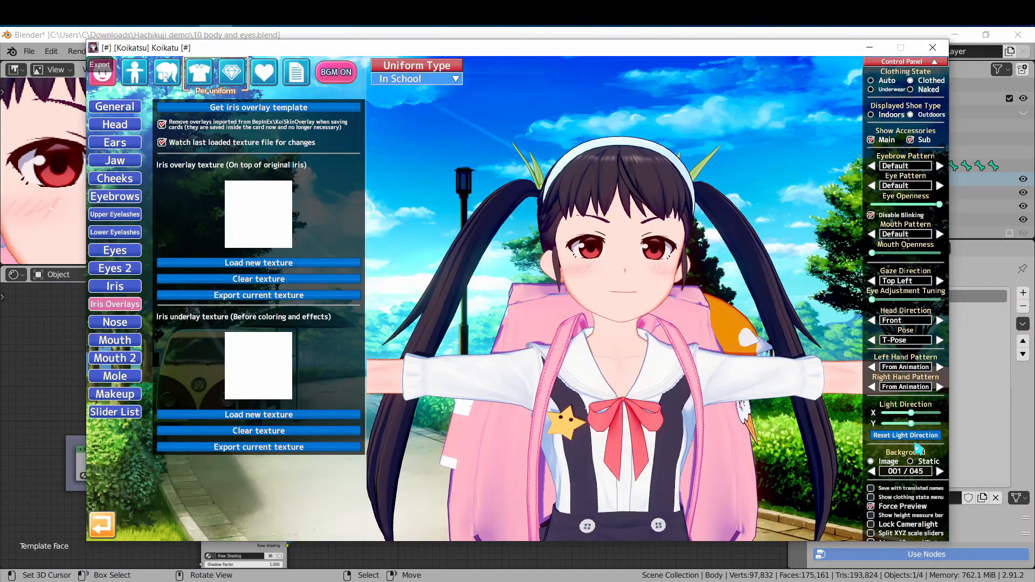
{"action": "left_click_drag", "start_coordinate": [911, 424], "coordinate": [851, 423]}
{"action": "right_click_drag", "start_coordinate": [588, 391], "coordinate": [590, 442]}
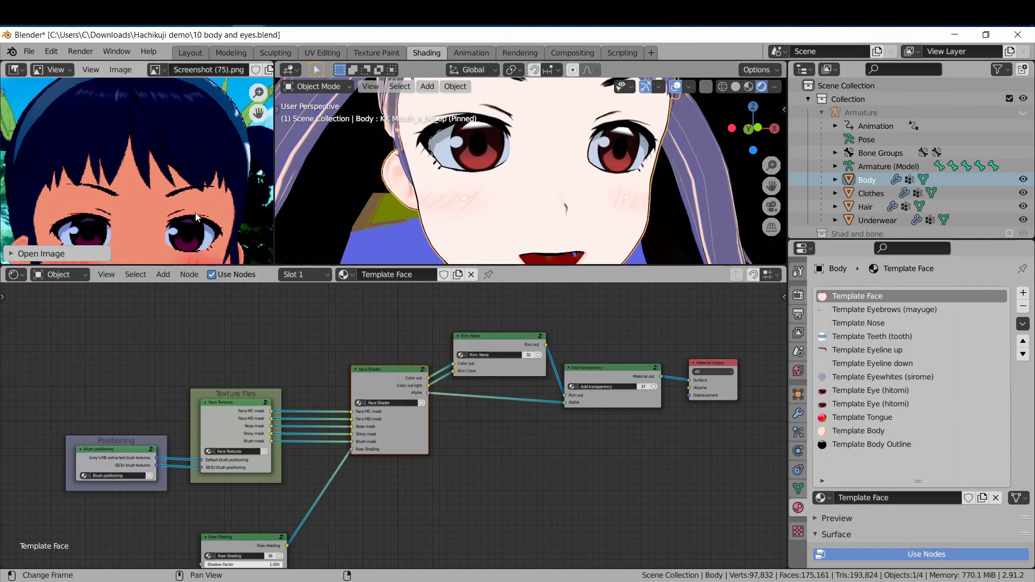
In Blender, frame the shaded face in Screenshot (75).png and open the Face Shader group at its Face overlay dark node.
{"action": "middle_click_drag", "start_coordinate": [195, 213], "coordinate": [147, 160]}
{"action": "scroll", "coordinate": [163, 199], "scroll_direction": "down", "scroll_amount": 5}
{"action": "scroll", "coordinate": [163, 198], "scroll_direction": "up", "scroll_amount": 6}
{"action": "middle_click_drag", "start_coordinate": [163, 199], "coordinate": [151, 181]}
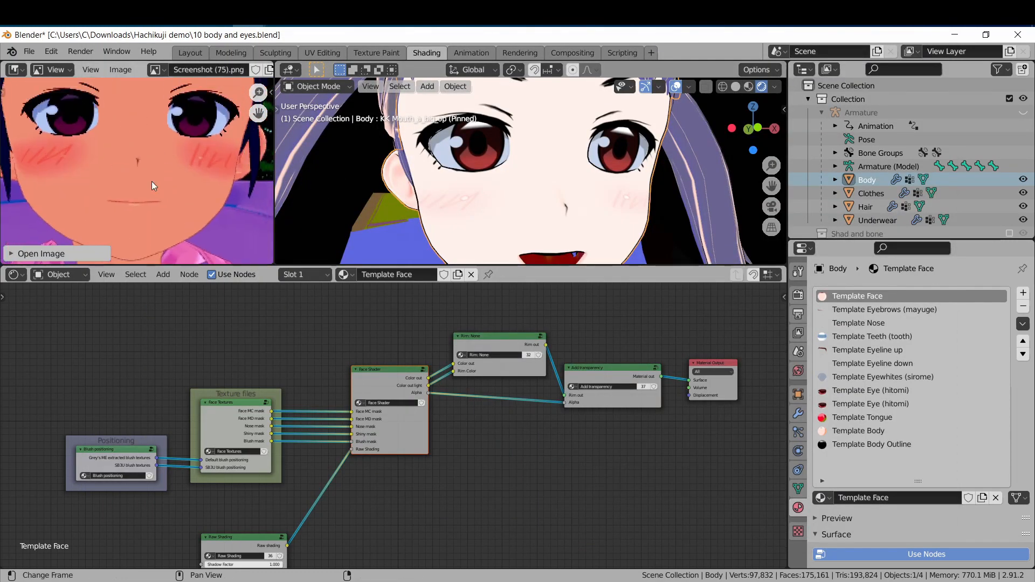
{"action": "scroll", "coordinate": [395, 368], "scroll_direction": "up", "scroll_amount": 3}
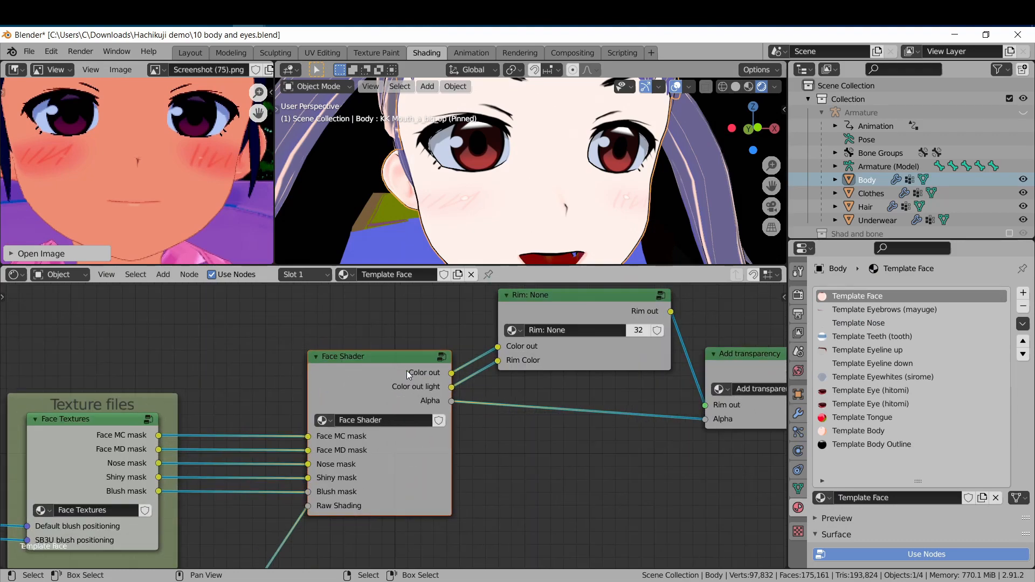
{"action": "left_click", "coordinate": [407, 358]}
{"action": "key", "text": "Tab"}
{"action": "scroll", "coordinate": [423, 384], "scroll_direction": "down", "scroll_amount": 4}
{"action": "middle_click_drag", "start_coordinate": [451, 360], "coordinate": [463, 401]}
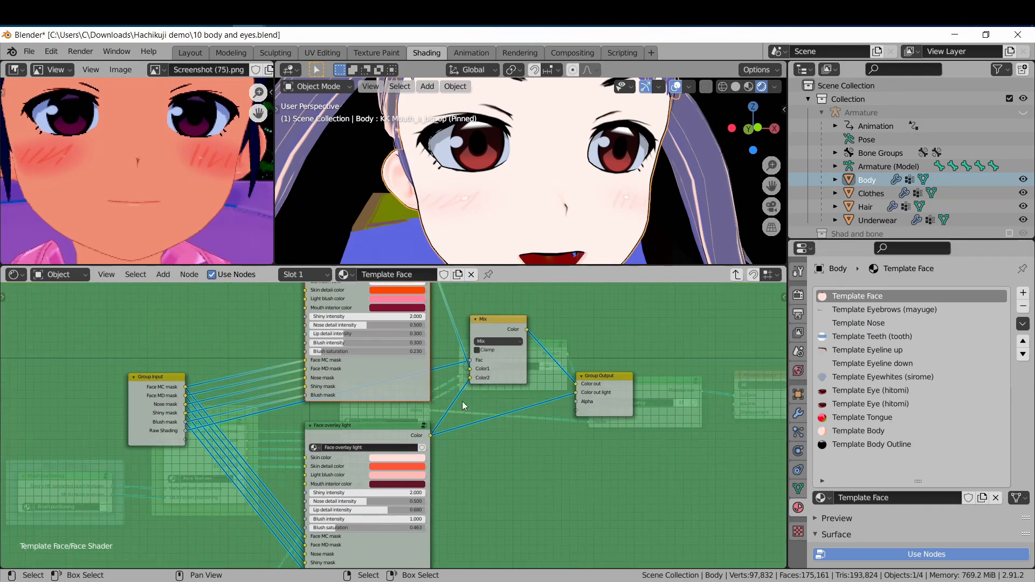
{"action": "middle_click_drag", "start_coordinate": [454, 337], "coordinate": [451, 432]}
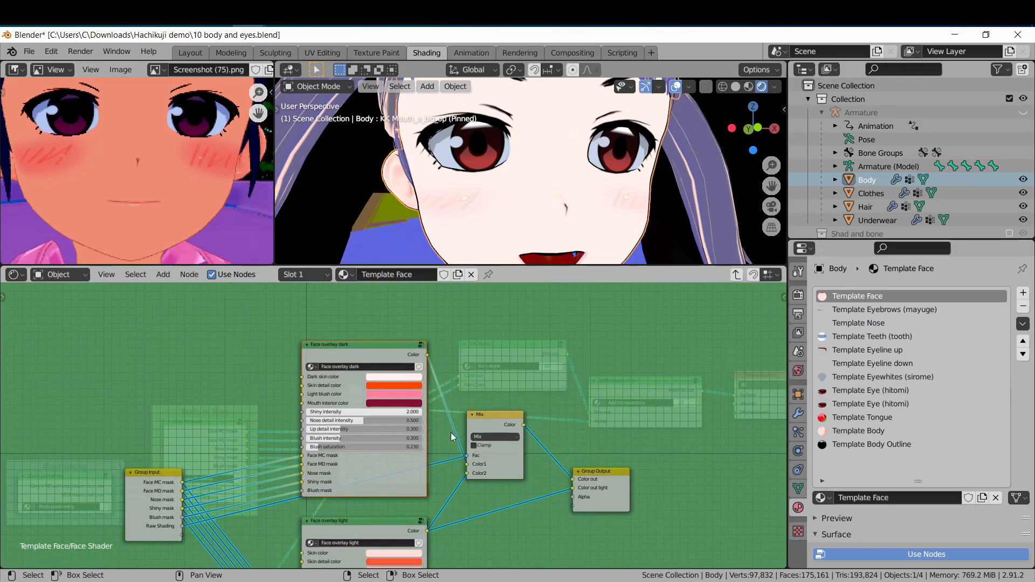
{"action": "scroll", "coordinate": [494, 409], "scroll_direction": "up", "scroll_amount": 4}
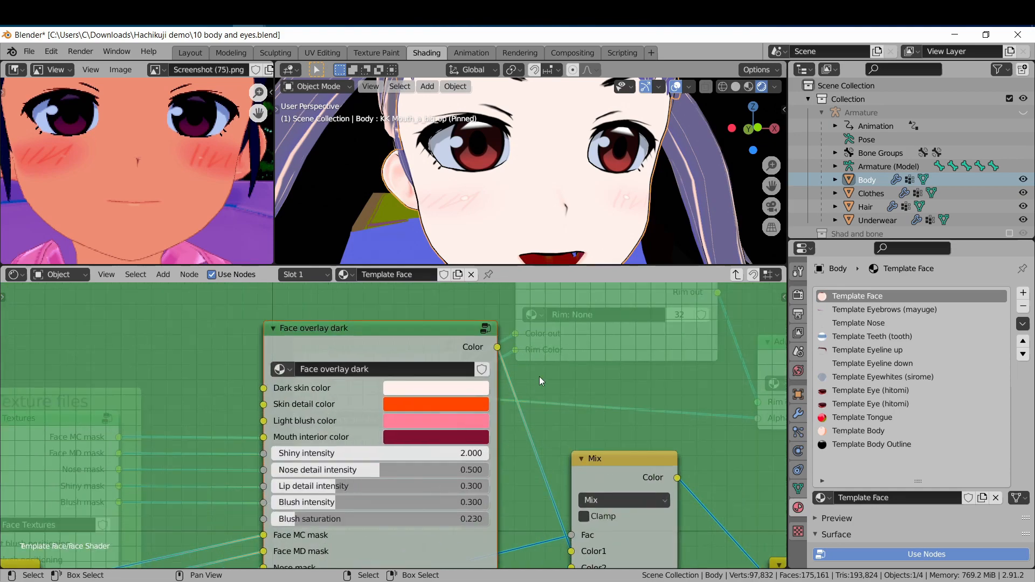
Set the Dark skin color of Face overlay dark to the skin tone sampled from the shaded reference face.
{"action": "left_click", "coordinate": [467, 384]}
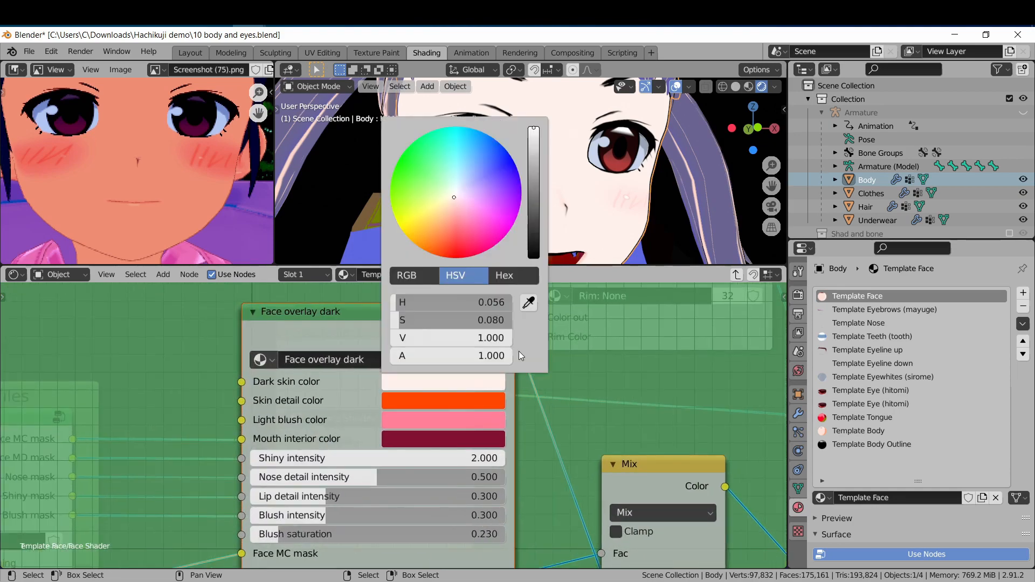
{"action": "left_click", "coordinate": [531, 301]}
{"action": "left_click", "coordinate": [163, 173]}
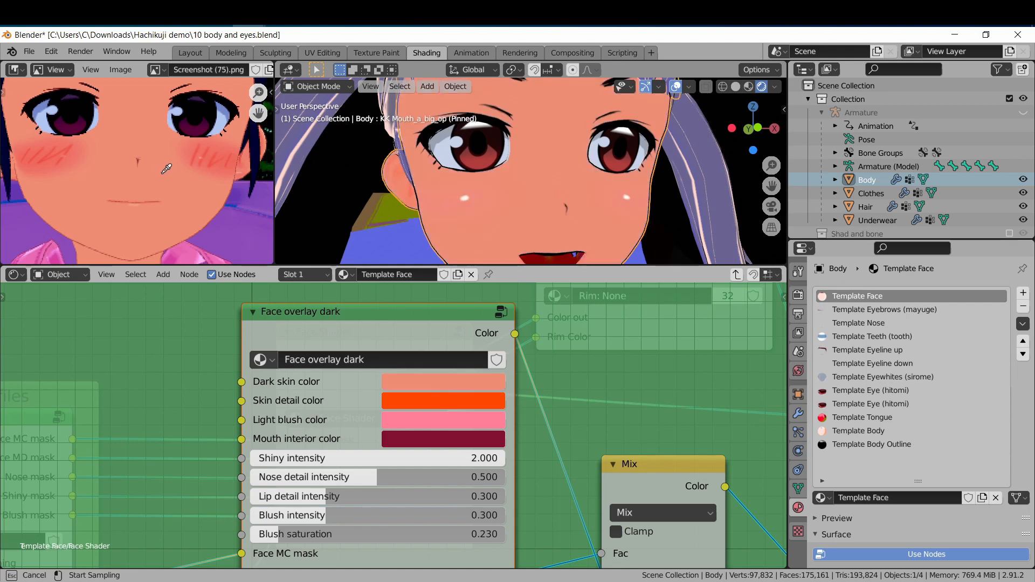
{"action": "middle_click_drag", "start_coordinate": [498, 220], "coordinate": [484, 206]}
{"action": "scroll", "coordinate": [147, 165], "scroll_direction": "up", "scroll_amount": 2}
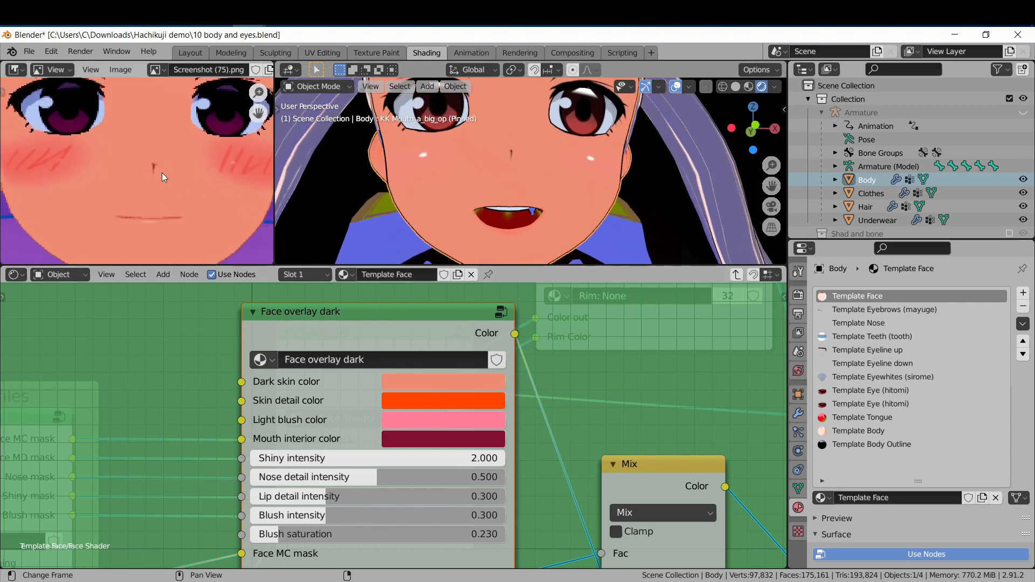
Sample the Skin detail color of Face overlay dark from the reference mouth line and set Lip detail intensity to 0.884.
{"action": "scroll", "coordinate": [162, 172], "scroll_direction": "down", "scroll_amount": 2}
{"action": "middle_click_drag", "start_coordinate": [71, 167], "coordinate": [95, 114]}
{"action": "scroll", "coordinate": [160, 161], "scroll_direction": "up", "scroll_amount": 1}
{"action": "scroll", "coordinate": [158, 157], "scroll_direction": "up", "scroll_amount": 1}
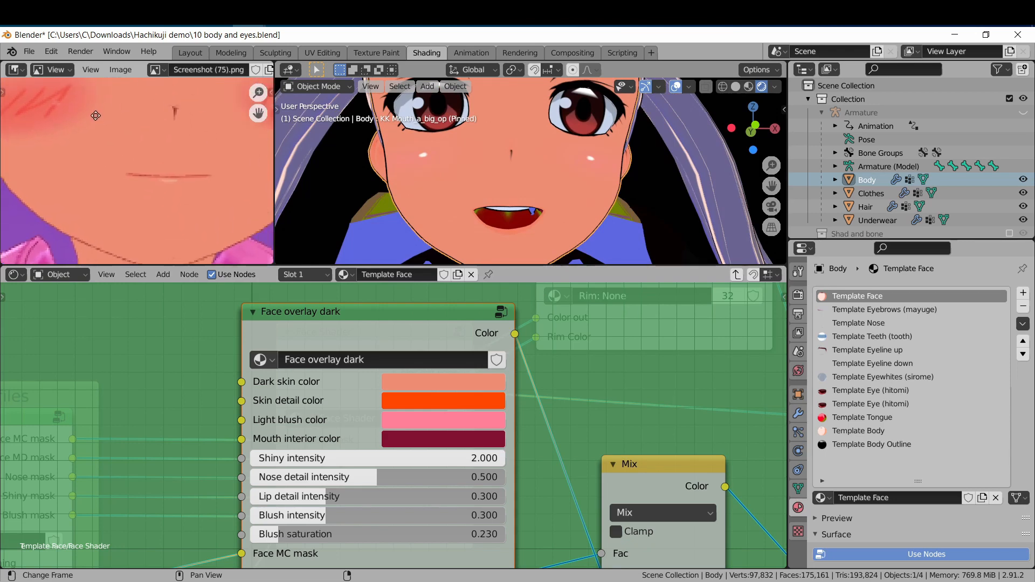
{"action": "scroll", "coordinate": [135, 183], "scroll_direction": "up", "scroll_amount": 5}
{"action": "scroll", "coordinate": [512, 224], "scroll_direction": "up", "scroll_amount": 6}
{"action": "middle_click_drag", "start_coordinate": [512, 224], "coordinate": [519, 169], "text": "shift"}
{"action": "left_click", "coordinate": [443, 400]}
{"action": "left_click", "coordinate": [534, 329]}
{"action": "left_click", "coordinate": [133, 145]}
{"action": "left_click_drag", "start_coordinate": [351, 497], "coordinate": [476, 496]}
{"action": "scroll", "coordinate": [518, 178], "scroll_direction": "down", "scroll_amount": 4}
{"action": "scroll", "coordinate": [81, 167], "scroll_direction": "down", "scroll_amount": 4}
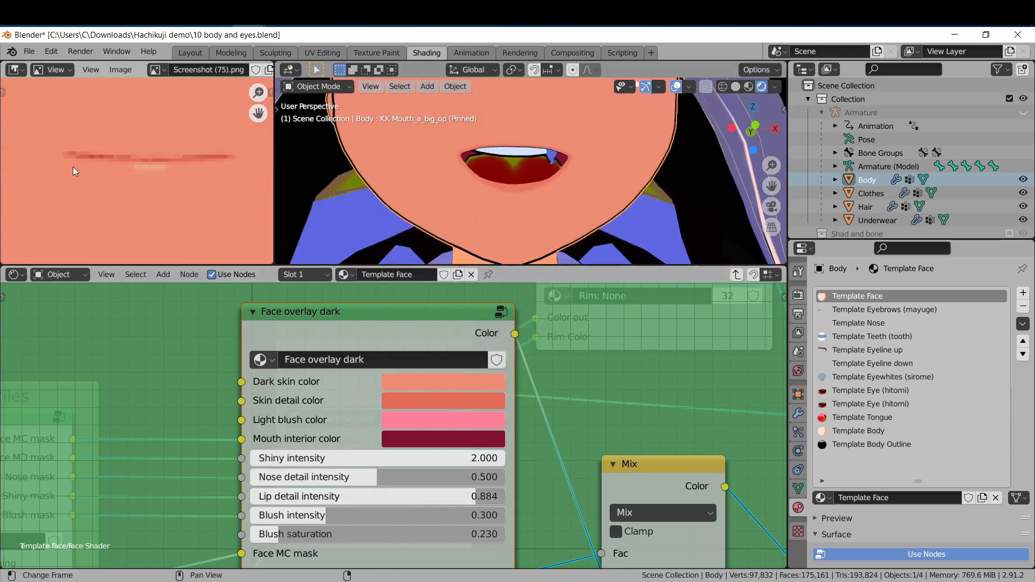
Sample the Light blush color of Face overlay dark from the reference cheek blush and set Blush intensity to 0.993.
{"action": "middle_click_drag", "start_coordinate": [73, 167], "coordinate": [237, 248]}
{"action": "middle_click_drag", "start_coordinate": [370, 154], "coordinate": [456, 240], "text": "shift"}
{"action": "left_click", "coordinate": [444, 420]}
{"action": "left_click", "coordinate": [534, 348]}
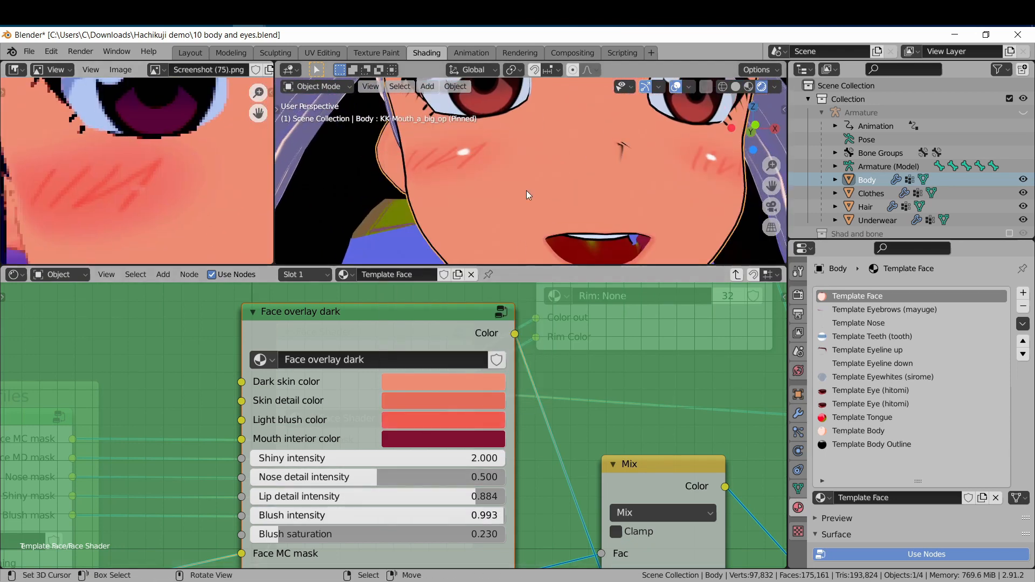
{"action": "scroll", "coordinate": [527, 190], "scroll_direction": "down", "scroll_amount": 3}
{"action": "scroll", "coordinate": [156, 178], "scroll_direction": "down", "scroll_amount": 4}
Darken the Mouth interior color of Face overlay dark to a deep maroon and check the open mouth on the model.
{"action": "scroll", "coordinate": [135, 205], "scroll_direction": "up", "scroll_amount": 4}
{"action": "middle_click_drag", "start_coordinate": [572, 243], "coordinate": [572, 213], "text": "shift"}
{"action": "scroll", "coordinate": [571, 212], "scroll_direction": "up", "scroll_amount": 5}
{"action": "left_click", "coordinate": [443, 439]}
{"action": "left_click_drag", "start_coordinate": [448, 395], "coordinate": [425, 395]}
{"action": "scroll", "coordinate": [550, 162], "scroll_direction": "down", "scroll_amount": 5}
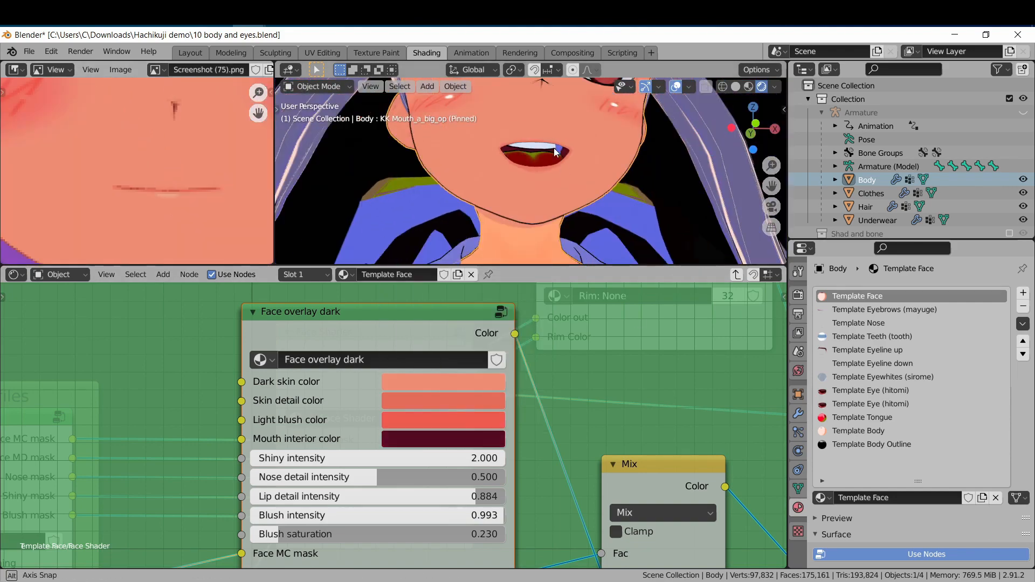
{"action": "scroll", "coordinate": [555, 157], "scroll_direction": "down", "scroll_amount": 5}
Open the Template Body material's shader group and set the Dark skin color of Body overlays dark to the sampled reference skin tone.
{"action": "left_click", "coordinate": [859, 431]}
{"action": "key", "text": "Tab"}
{"action": "scroll", "coordinate": [474, 358], "scroll_direction": "up", "scroll_amount": 3}
{"action": "left_click", "coordinate": [384, 370]}
{"action": "left_click", "coordinate": [476, 299]}
{"action": "left_click", "coordinate": [134, 151]}
{"action": "scroll", "coordinate": [591, 166], "scroll_direction": "up", "scroll_amount": 5}
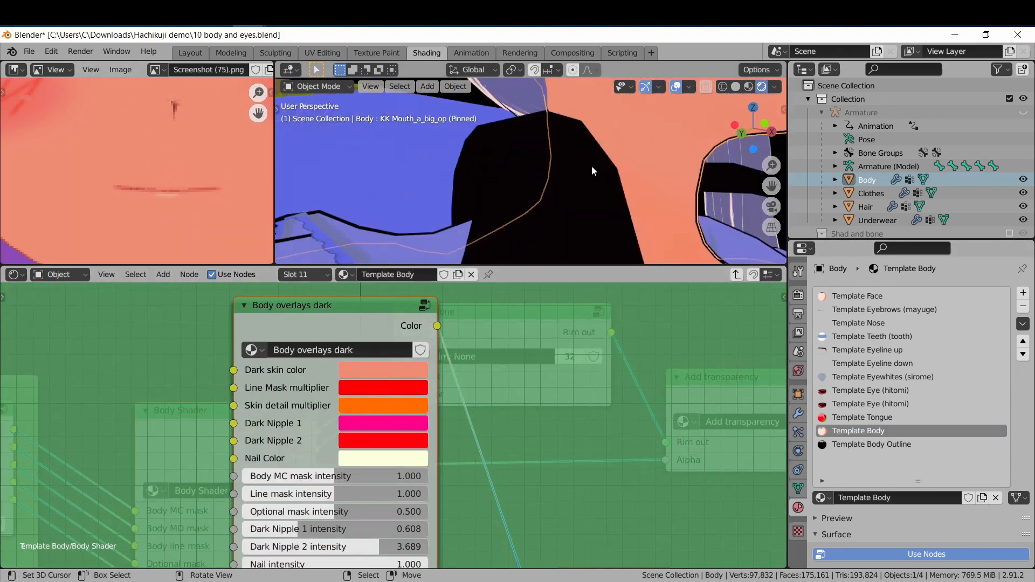
{"action": "scroll", "coordinate": [583, 169], "scroll_direction": "down", "scroll_amount": 5}
In Body overlays dark, sample the Line Mask and Skin detail multipliers from the reference collarbone shading and set Body MC and Line mask intensity to 2.000.
{"action": "middle_click_drag", "start_coordinate": [583, 169], "coordinate": [571, 119], "text": "shift"}
{"action": "middle_click_drag", "start_coordinate": [156, 248], "coordinate": [162, 189]}
{"action": "scroll", "coordinate": [162, 189], "scroll_direction": "up", "scroll_amount": 1}
{"action": "scroll", "coordinate": [550, 167], "scroll_direction": "up", "scroll_amount": 5}
{"action": "left_click", "coordinate": [385, 406]}
{"action": "left_click", "coordinate": [477, 333]}
{"action": "left_click", "coordinate": [158, 189]}
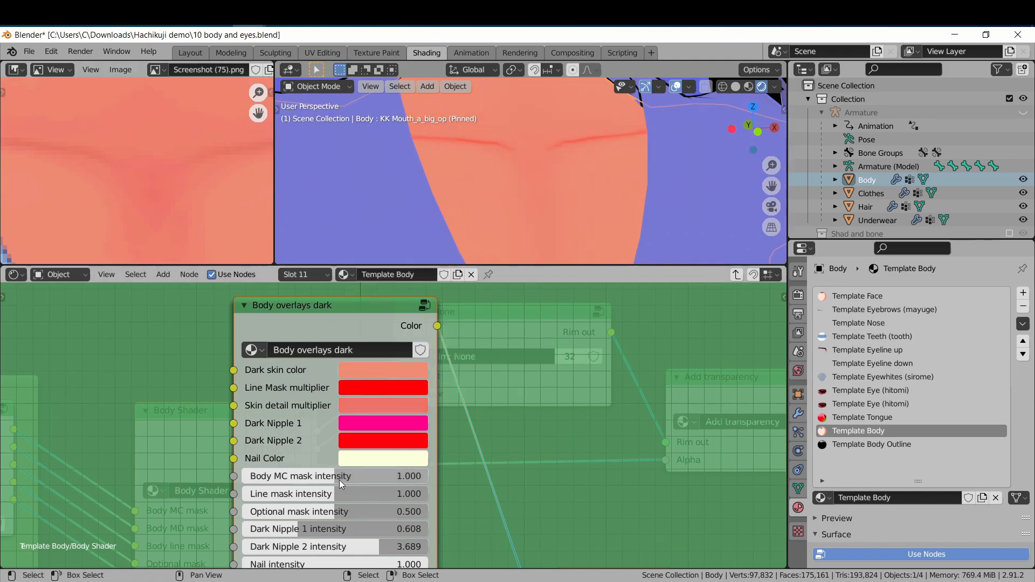
{"action": "left_click_drag", "start_coordinate": [340, 479], "coordinate": [438, 475]}
{"action": "scroll", "coordinate": [467, 205], "scroll_direction": "down", "scroll_amount": 2}
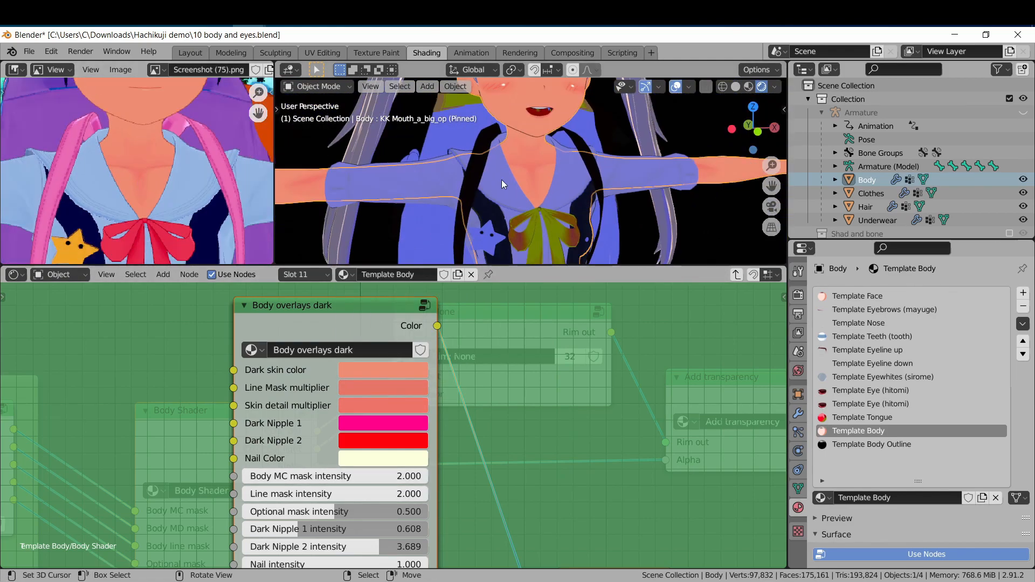